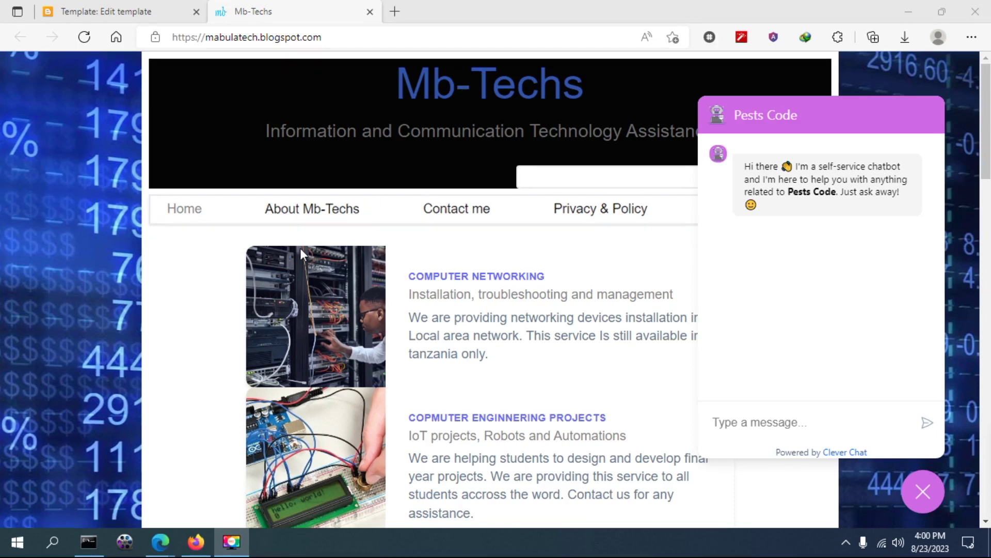
Step: Close and reopen the Pests Code chat panel, then delete a stray test letter
left_click(922, 490)
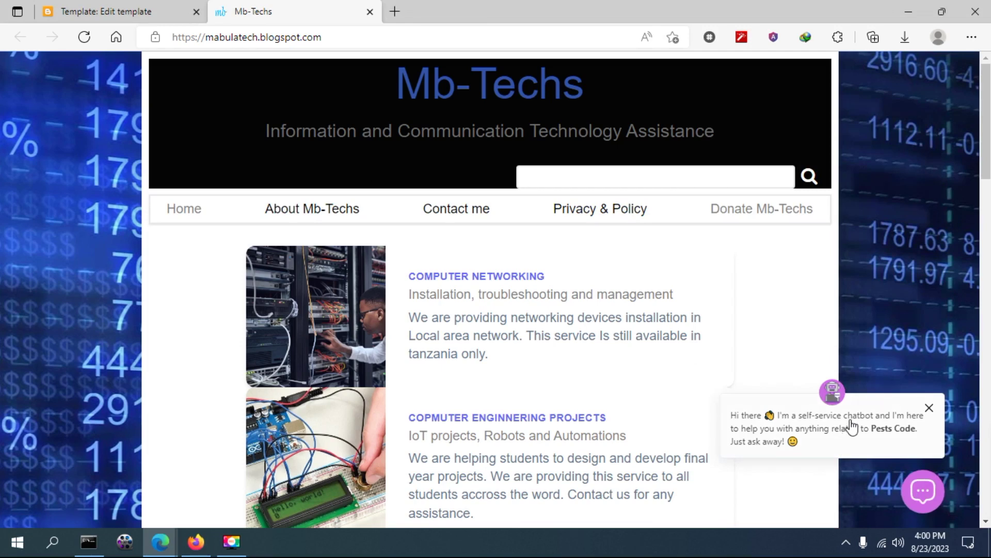
left_click(921, 490)
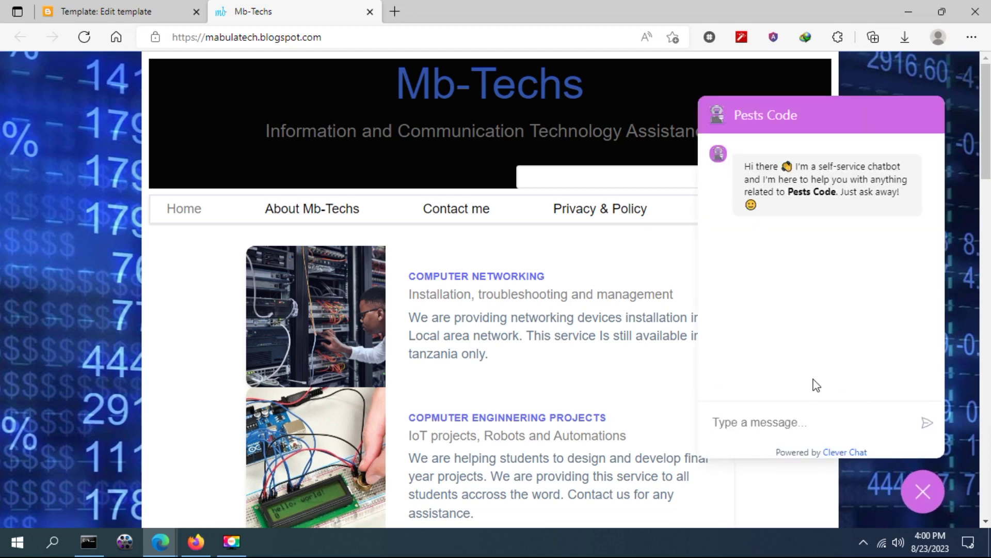
left_click(778, 404)
type("w")
key("BackSpace")
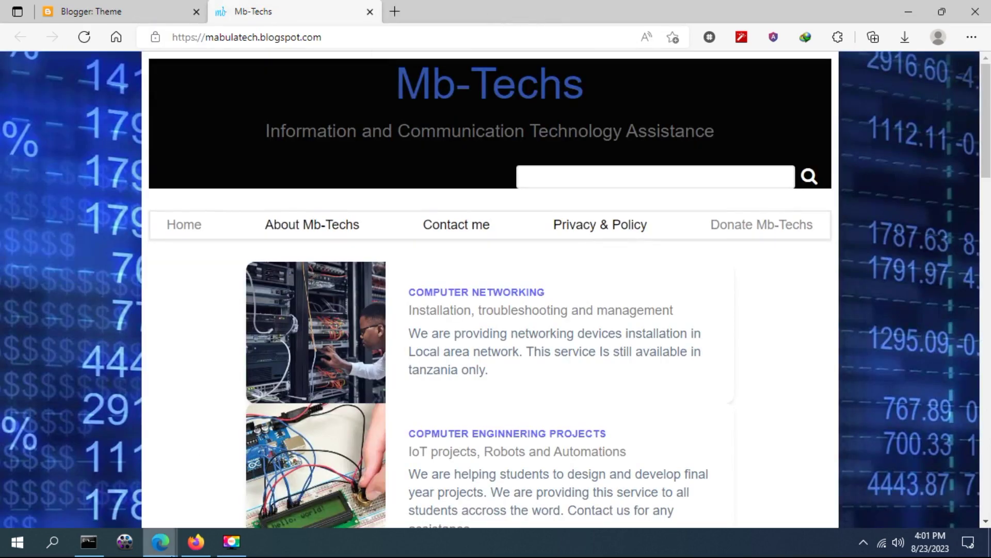
Step: Load clever-chat.ai in a new Firefox tab
left_click(196, 541)
left_click(311, 46)
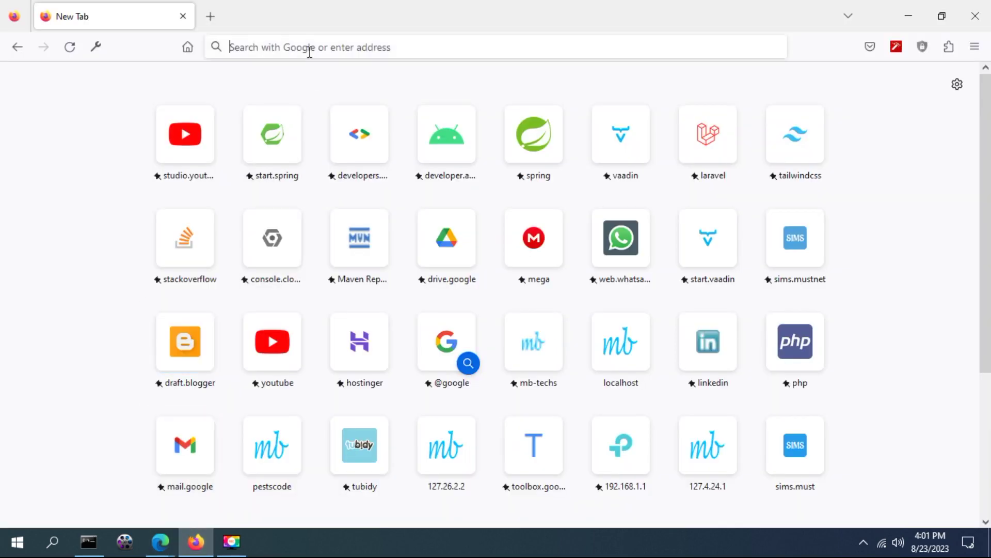
type("clev")
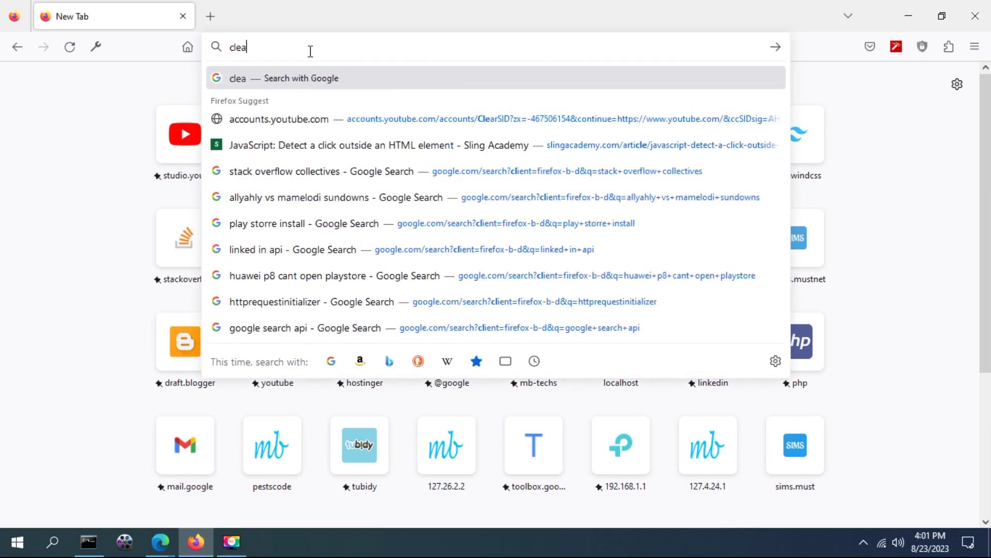
key("Return")
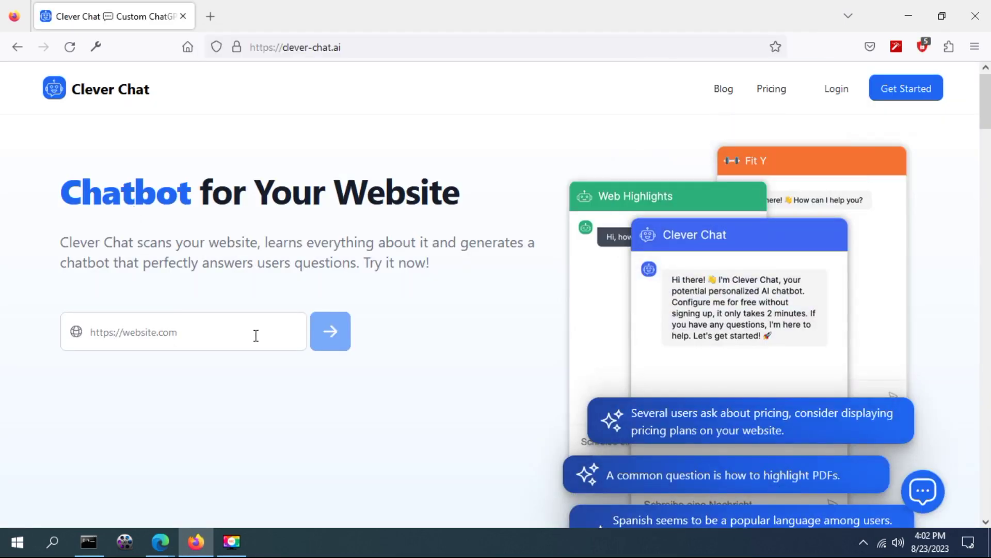
left_click(182, 334)
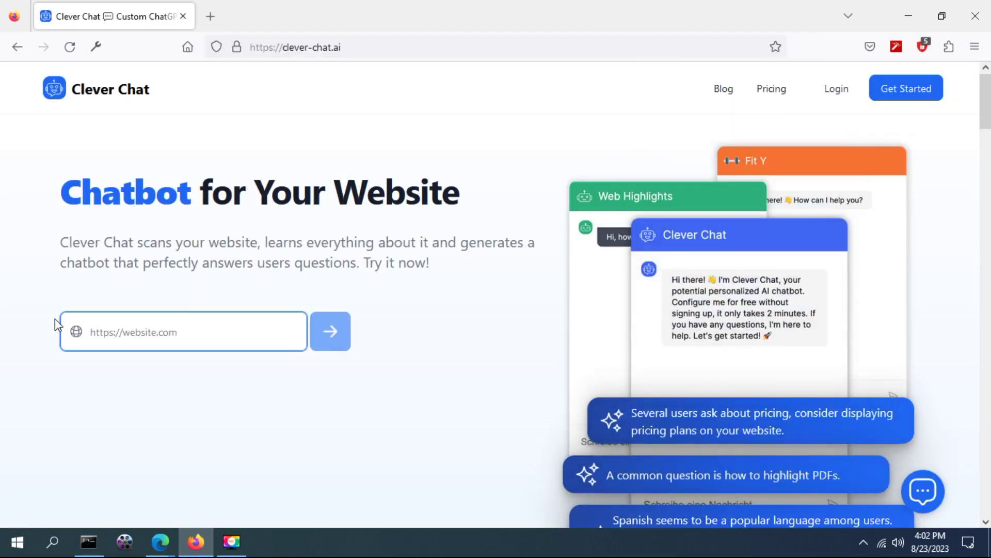
left_click(165, 544)
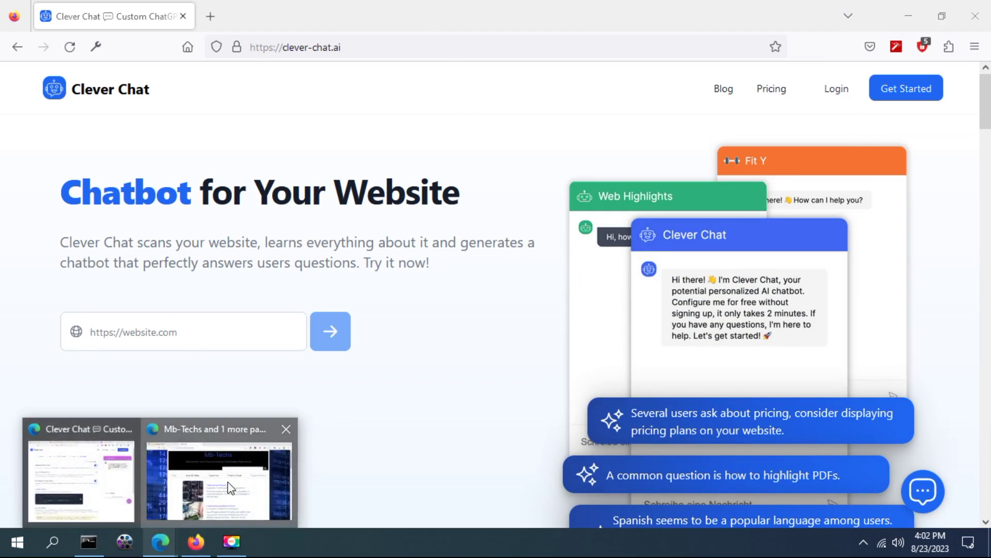
left_click(228, 482)
left_click(342, 37)
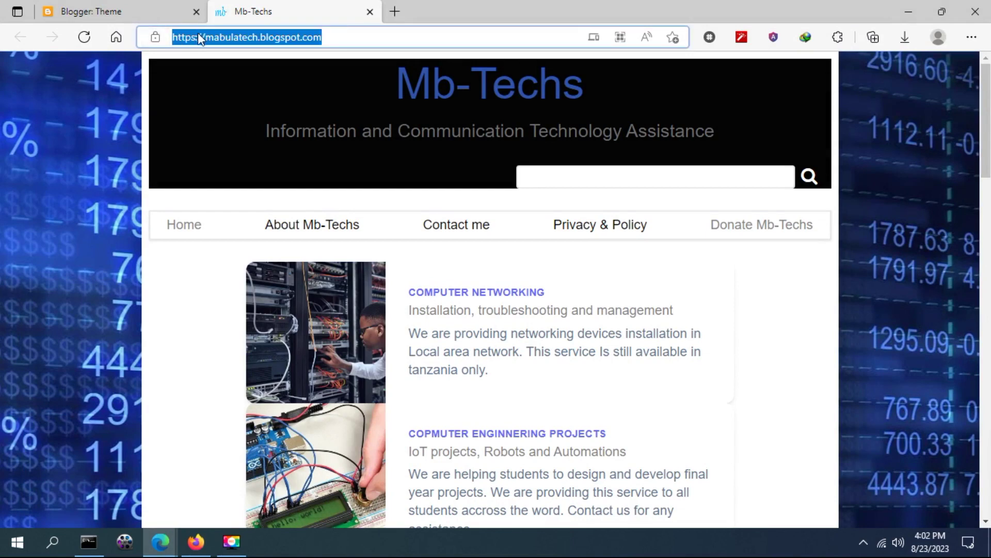
right_click(226, 32)
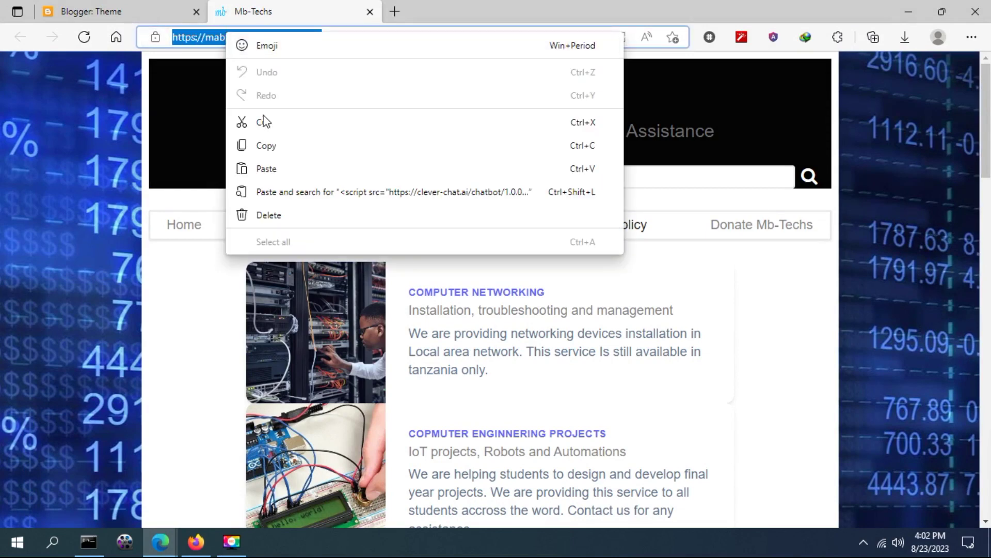
left_click(267, 147)
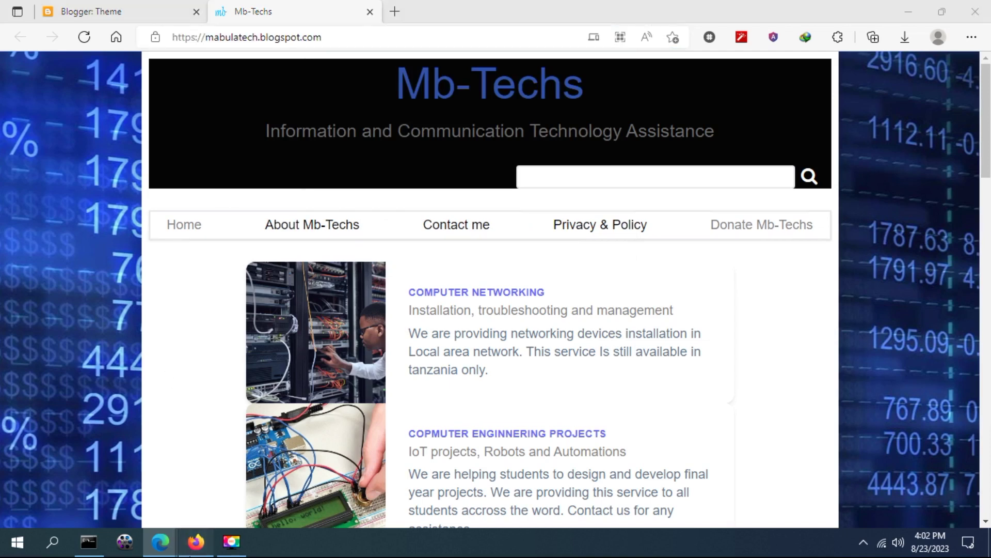
Step: Paste the blog address into Clever Chat's website field and create the chatbot
left_click(196, 541)
right_click(115, 335)
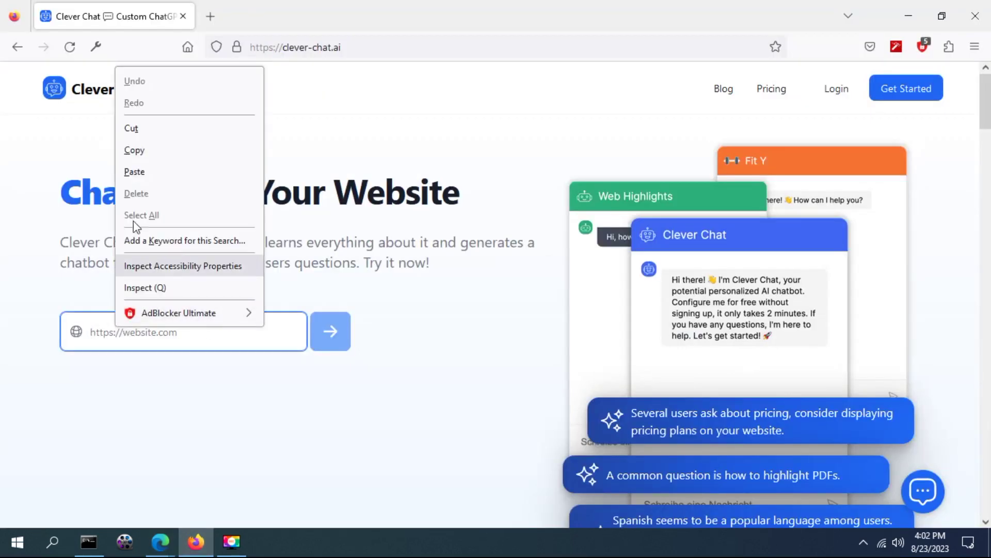
left_click(135, 173)
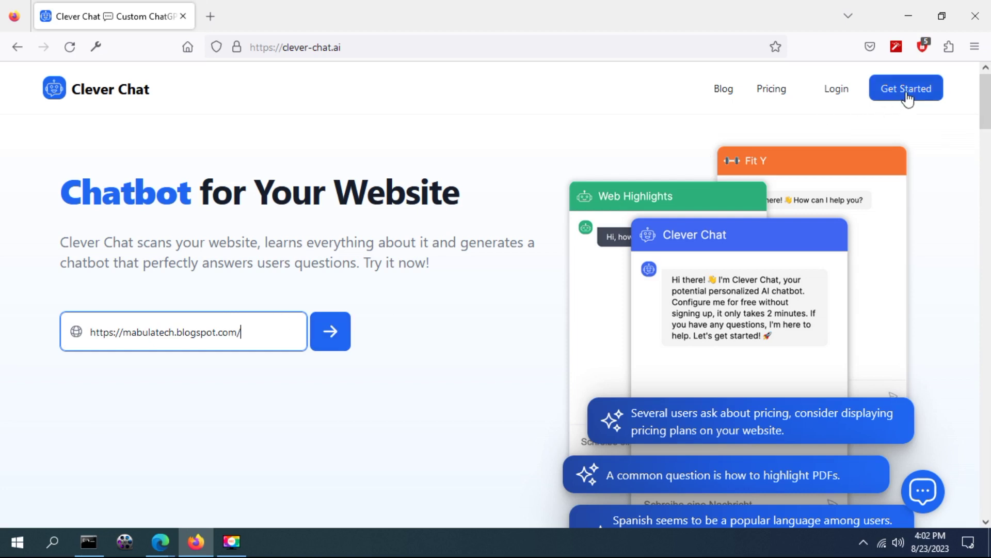
left_click(331, 336)
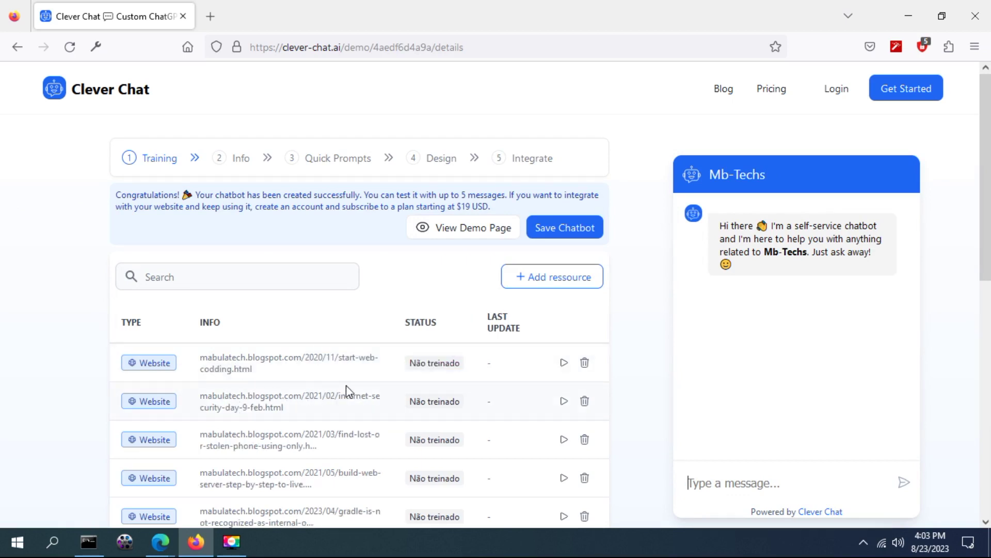
scroll(396, 370, "down", 2)
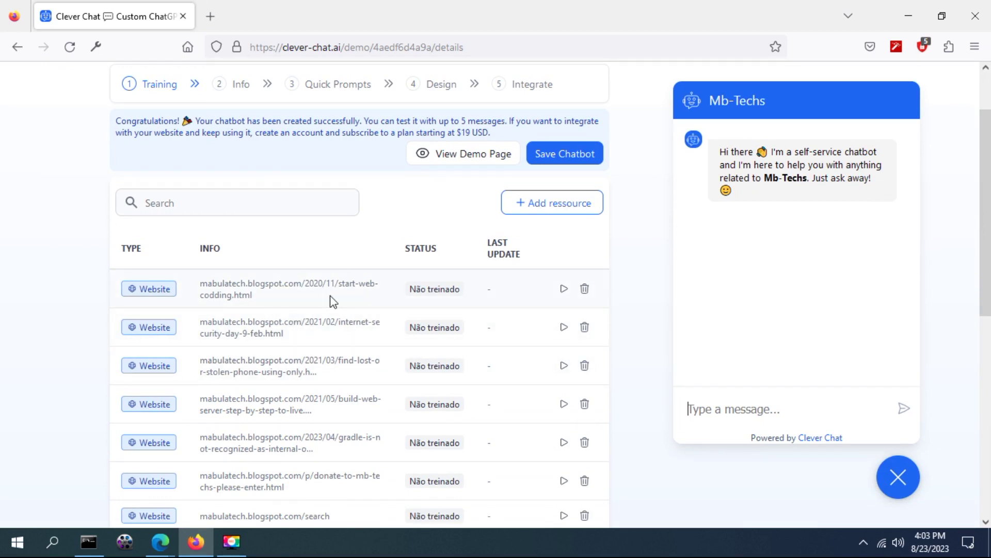
scroll(330, 301, "down", 3)
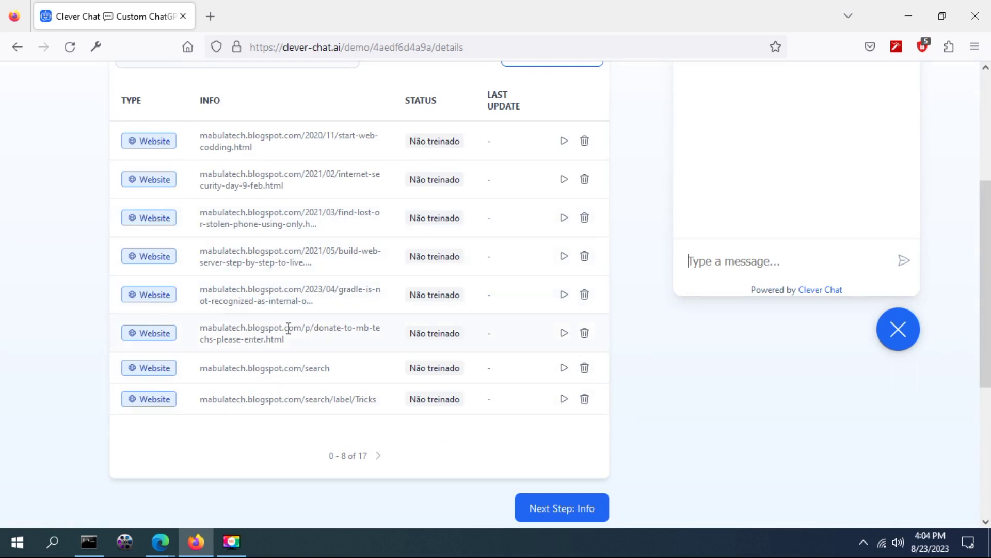
scroll(277, 339, "up", 2)
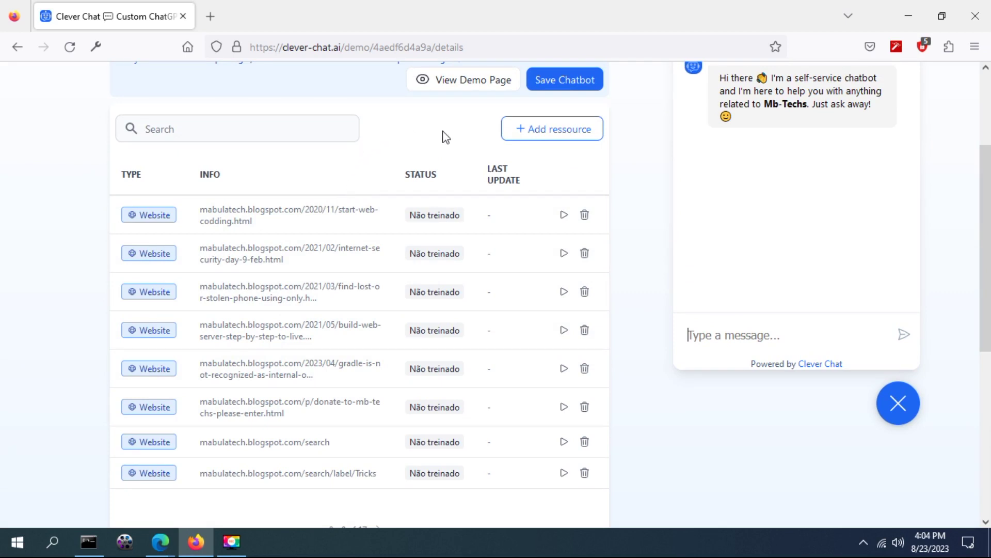
scroll(443, 138, "up", 4)
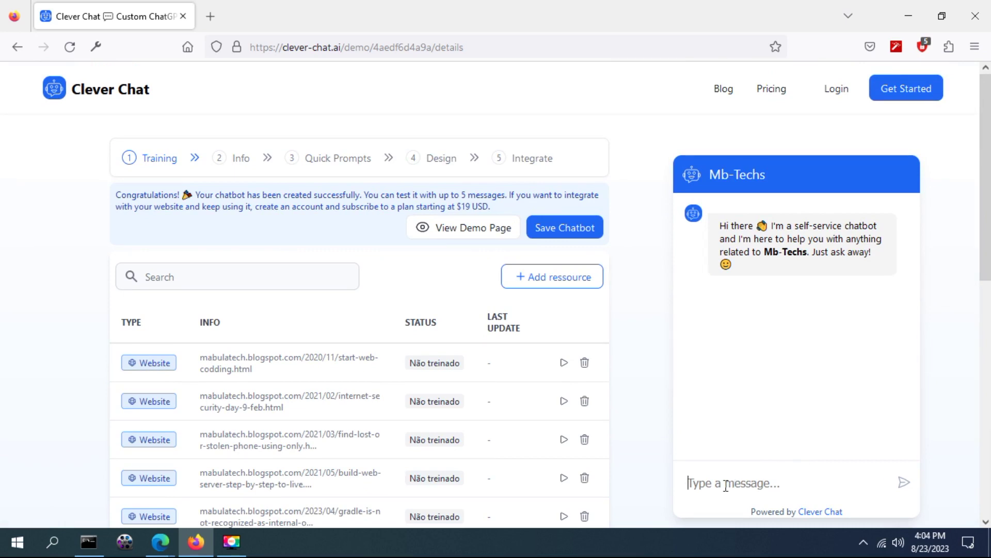
type("What is")
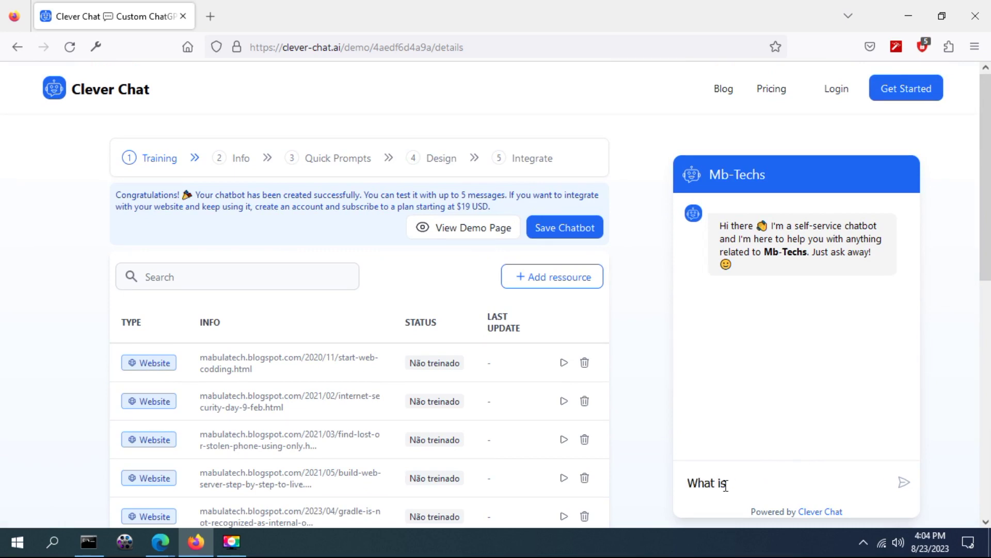
type(" this ")
type("website")
type(" form")
Step: Ask the Mb-Techs demo chatbot 'What is this website for?'
key("BackSpace")
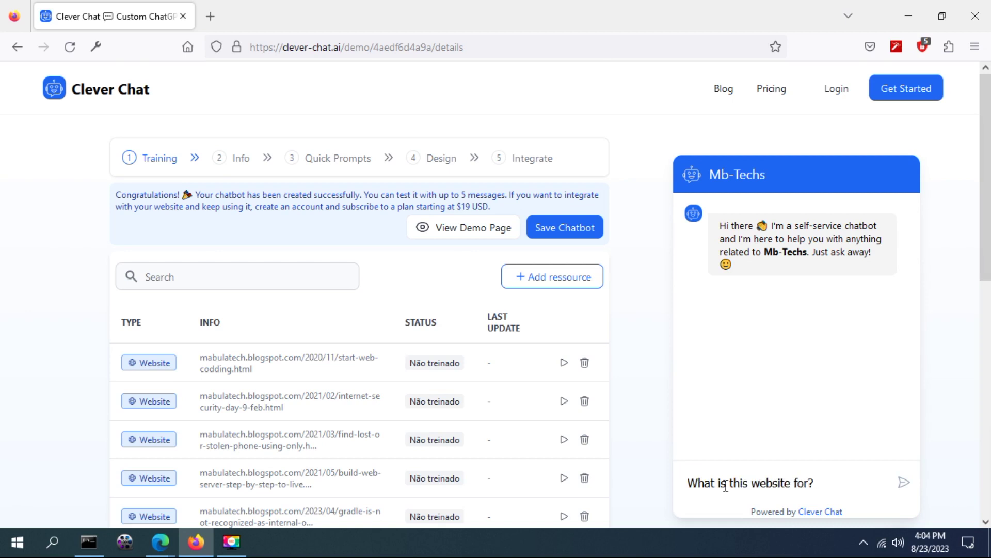
key("Return")
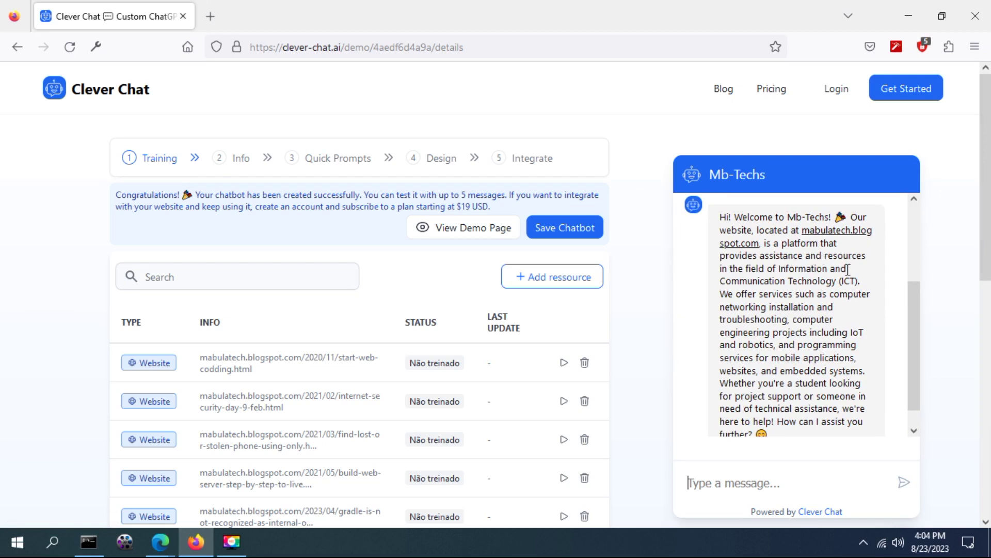
scroll(766, 344, "down", 1)
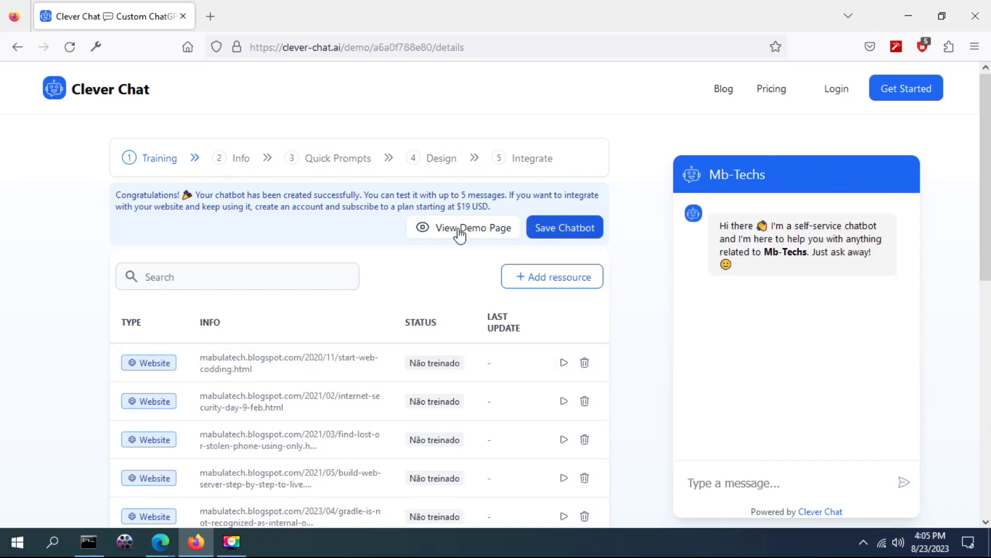
scroll(353, 291, "down", 4)
scroll(353, 292, "down", 3)
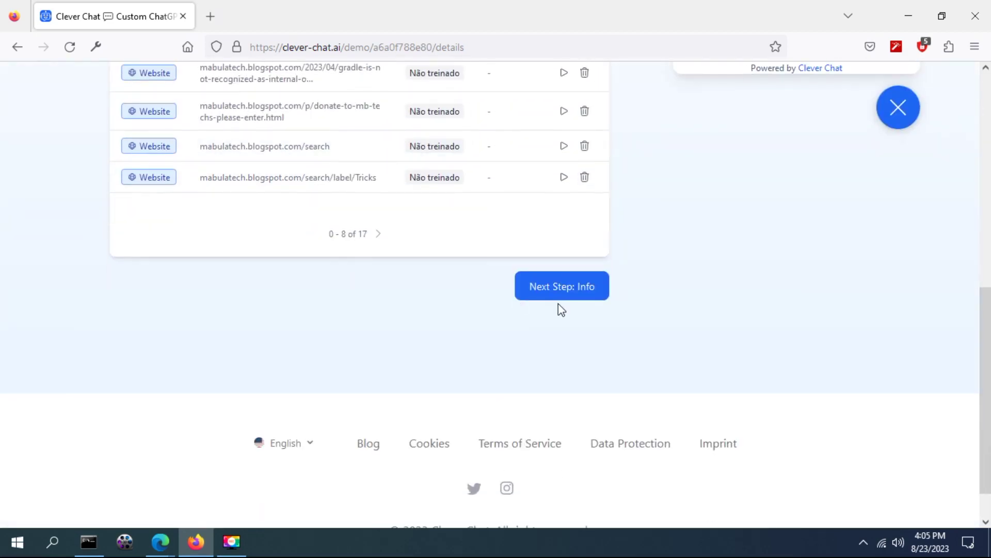
Step: On the Info step, give the chatbot the robot-with-laptop avatar
left_click(566, 293)
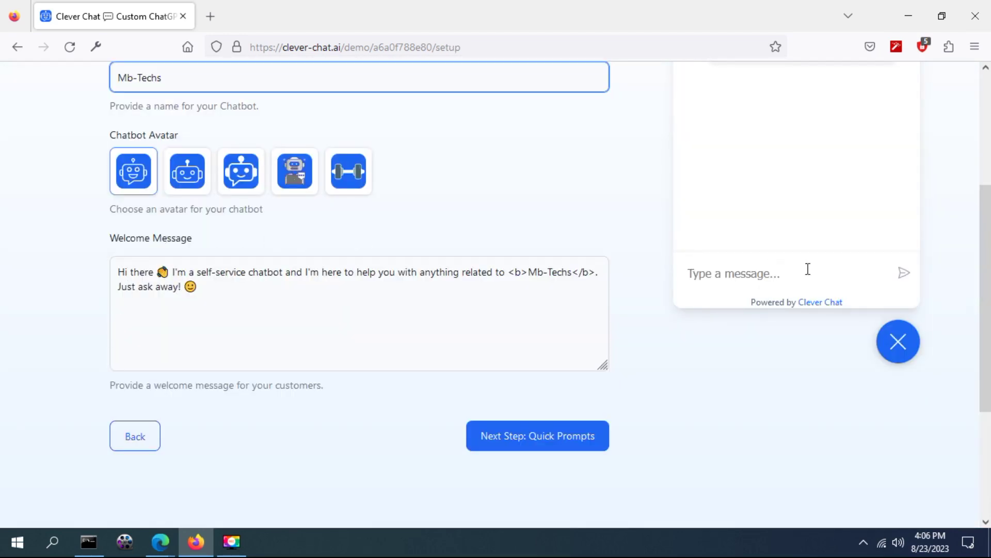
scroll(879, 260, "up", 1)
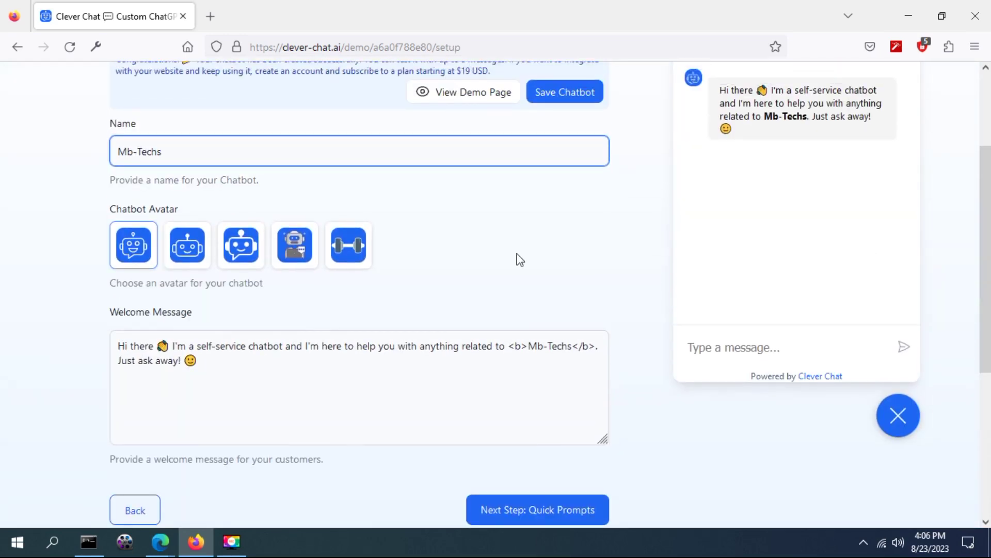
left_click(189, 258)
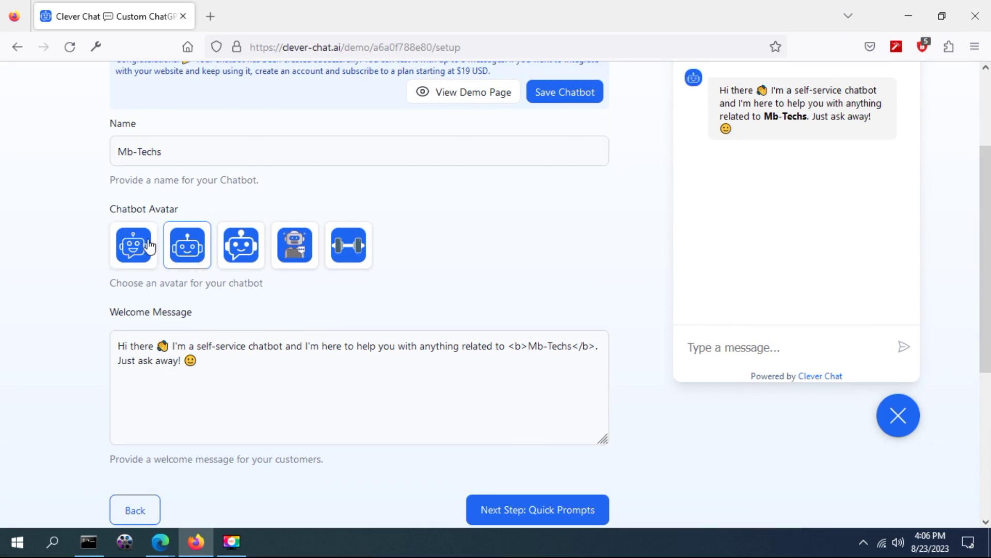
scroll(689, 233, "up", 2)
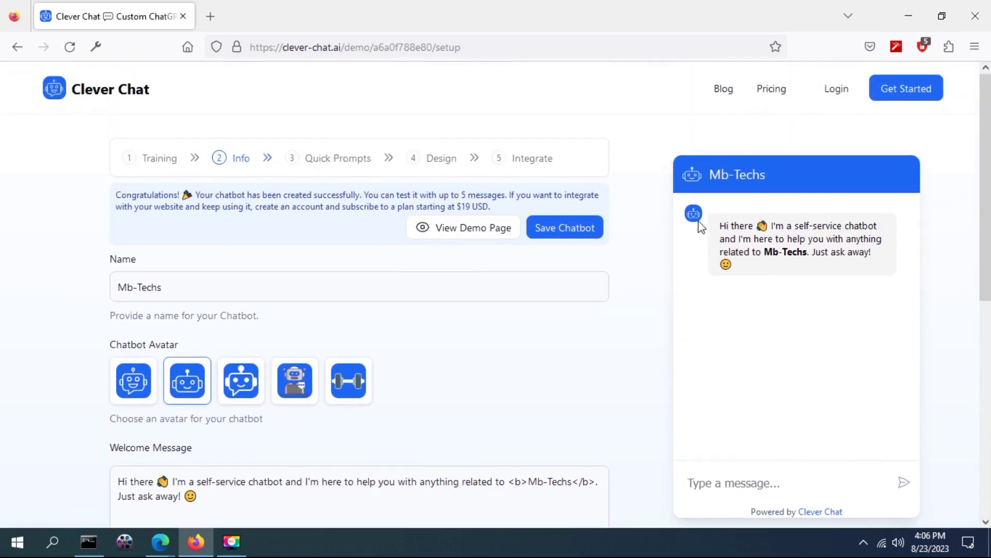
left_click(251, 402)
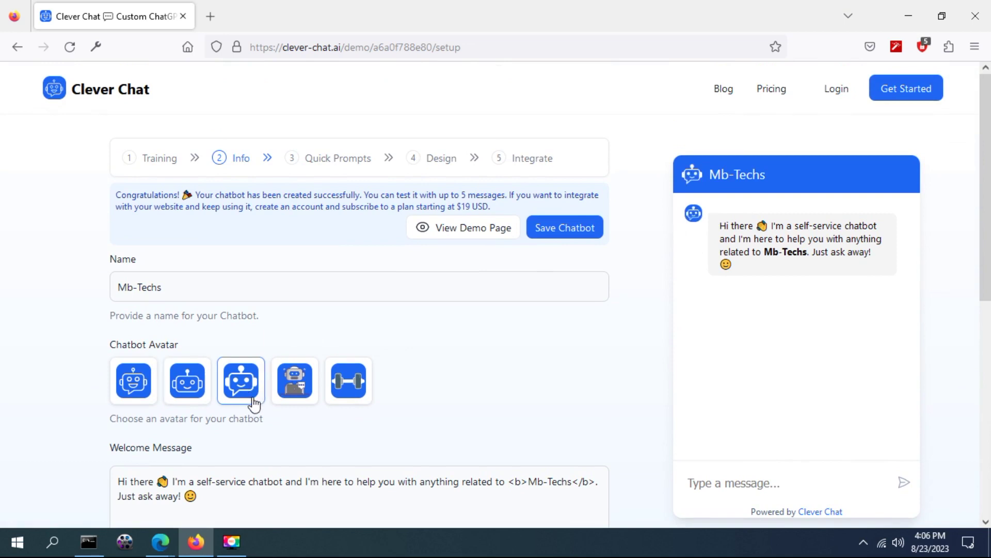
left_click(301, 403)
Step: Review the Mb-Techs name and welcome message, then continue to Quick Prompts
left_click(202, 286)
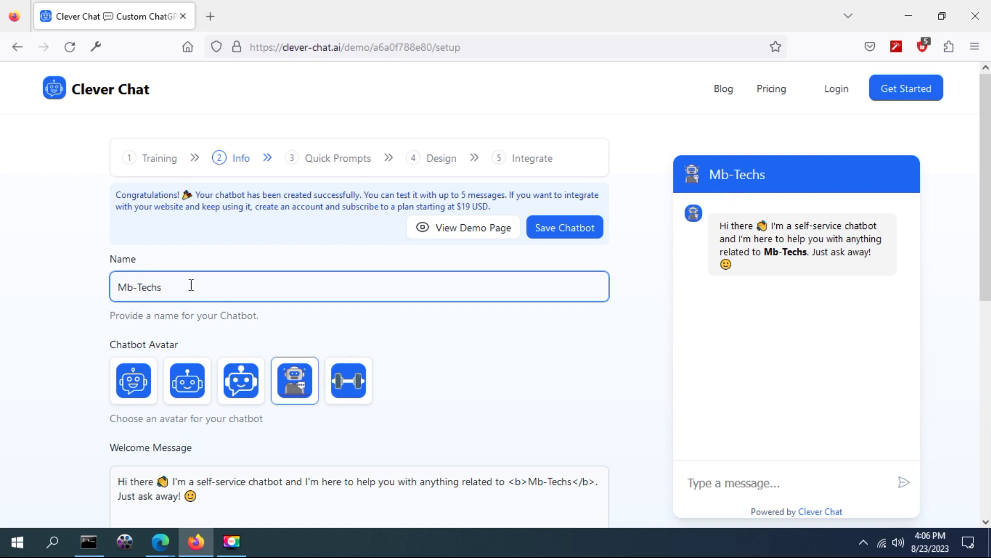
left_click_drag(191, 286, 79, 290)
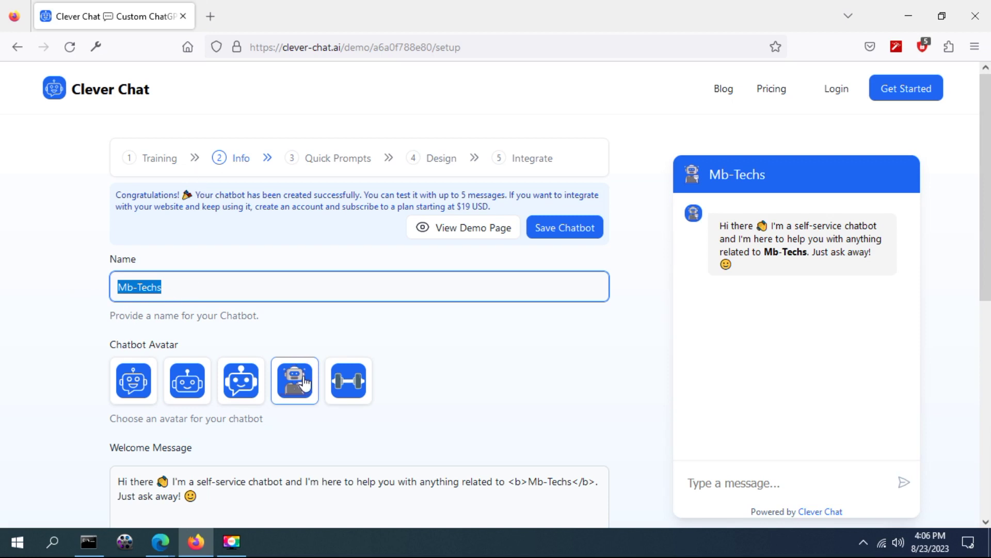
scroll(211, 388, "down", 3)
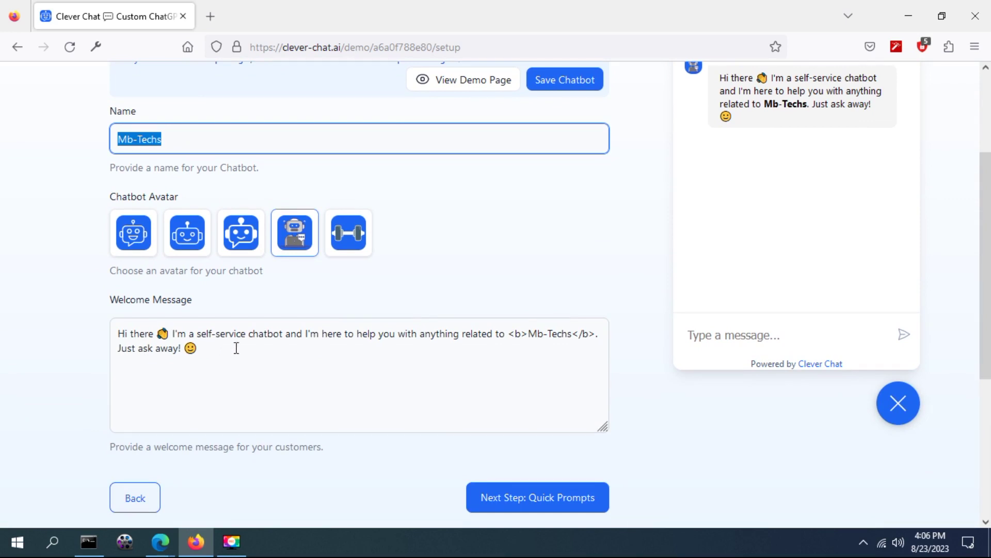
mouse_move(237, 348)
left_mouse_down()
mouse_move(116, 348)
mouse_move(116, 331)
left_mouse_up()
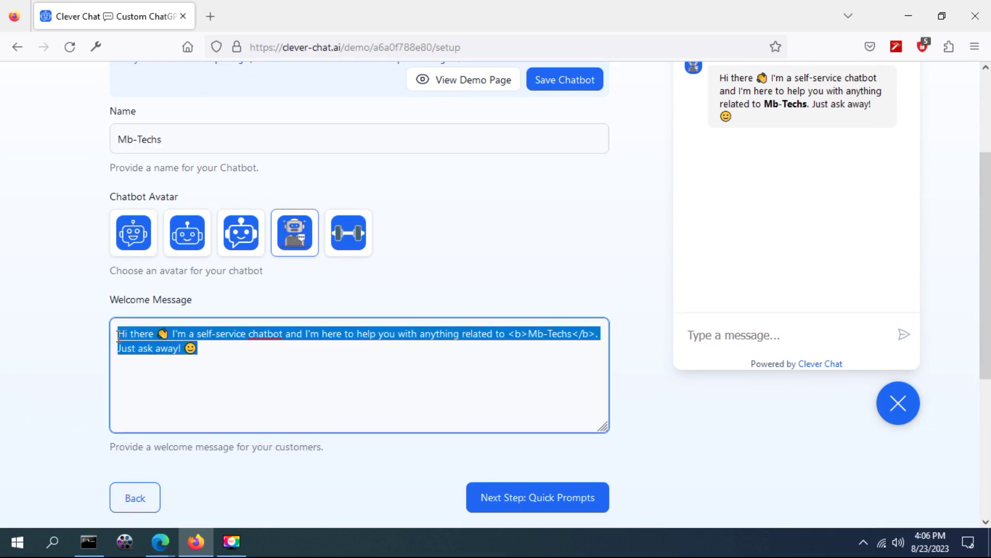
scroll(725, 219, "up", 2)
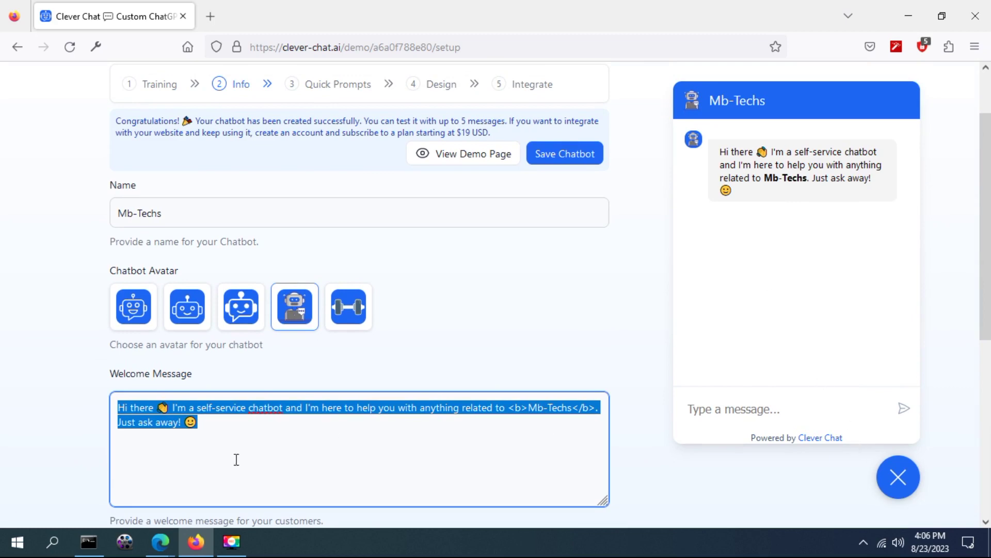
scroll(237, 459, "down", 2)
scroll(227, 413, "down", 3)
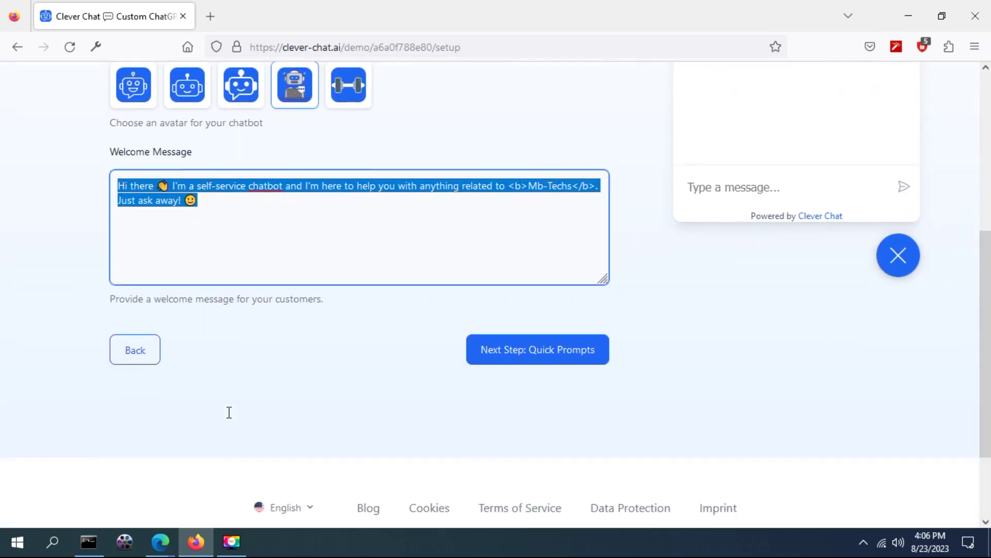
left_click(577, 348)
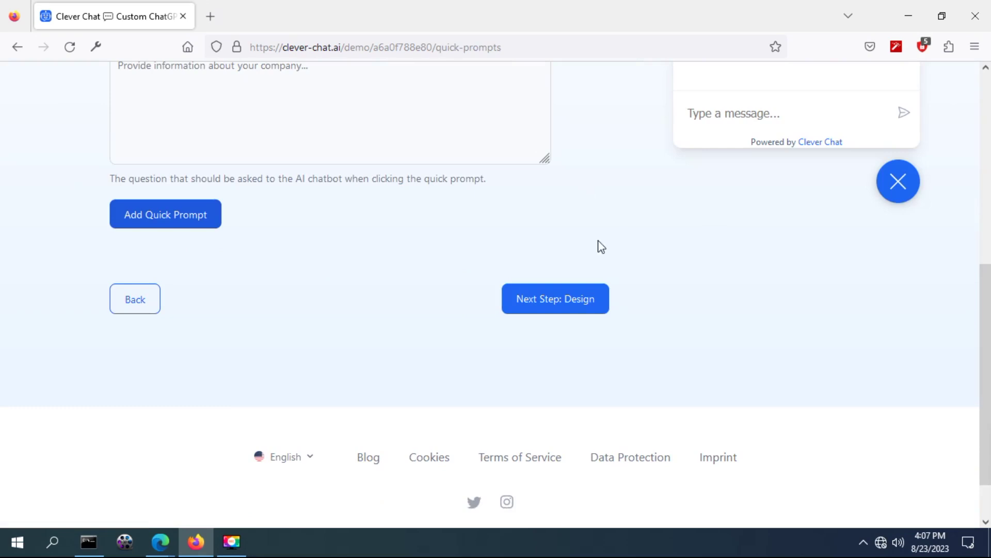
Step: Advance to the Design step and reach the main colour setting
left_click(558, 312)
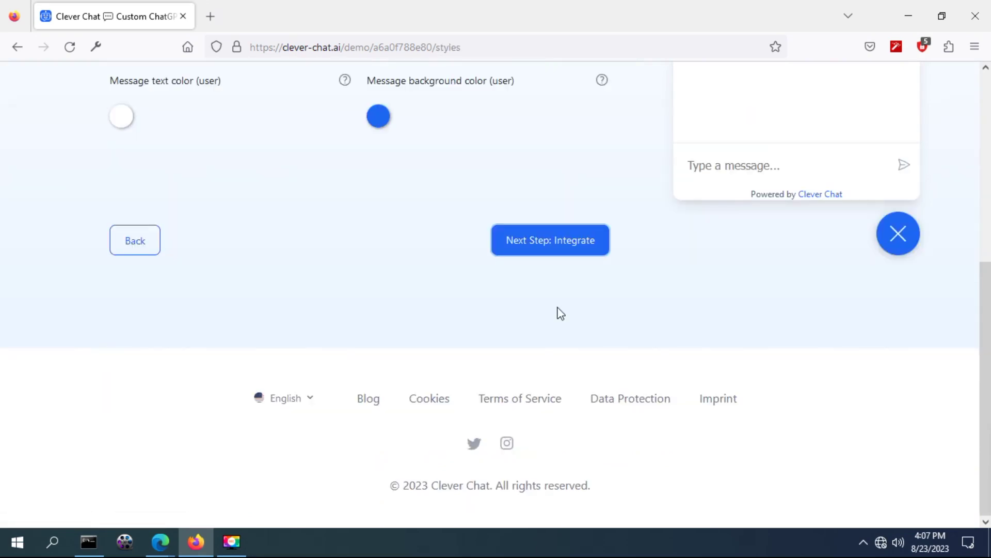
scroll(406, 215, "up", 3)
scroll(412, 193, "up", 1)
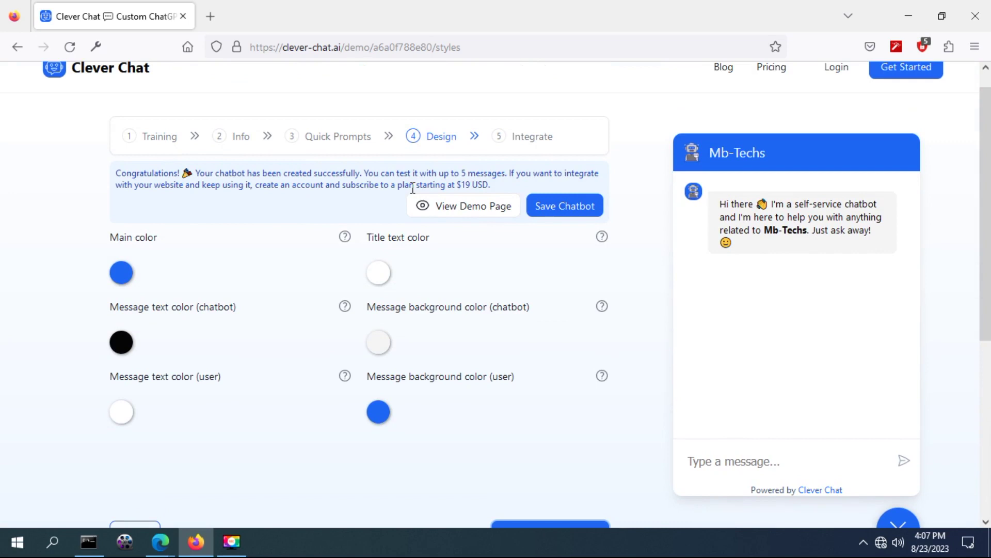
left_click(121, 273)
Step: Set the chatbot's main colour to magenta and advance to the Integrate step
left_click(260, 119)
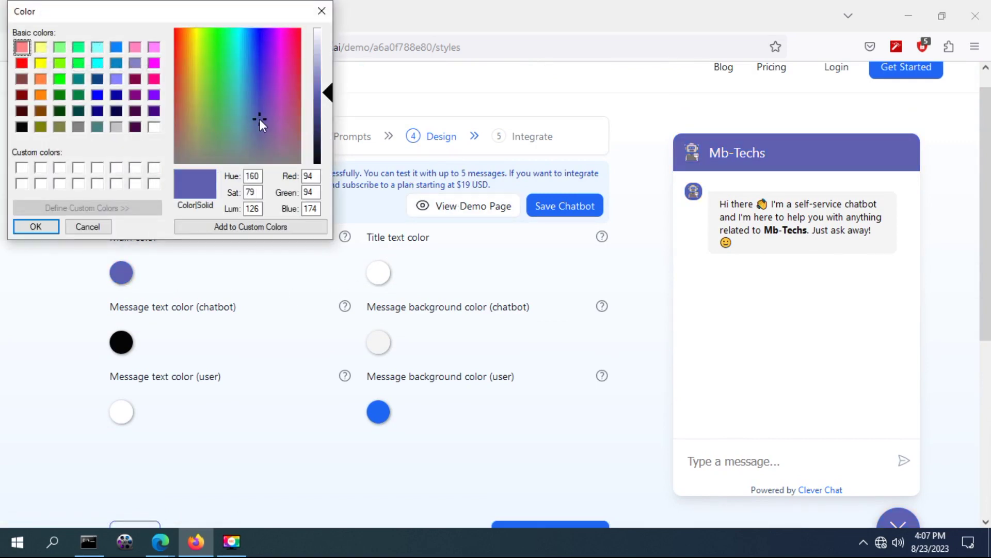
left_click(290, 127)
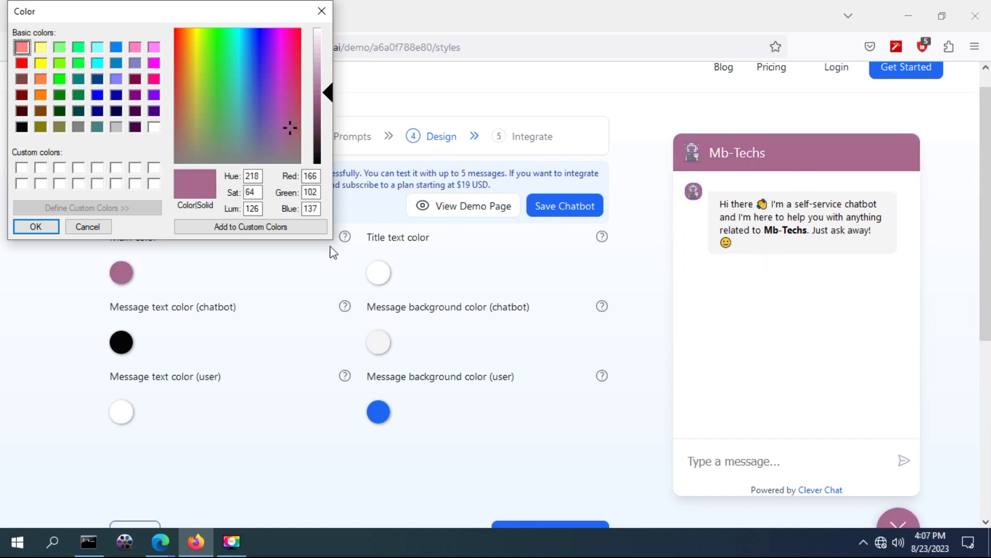
left_click(240, 280)
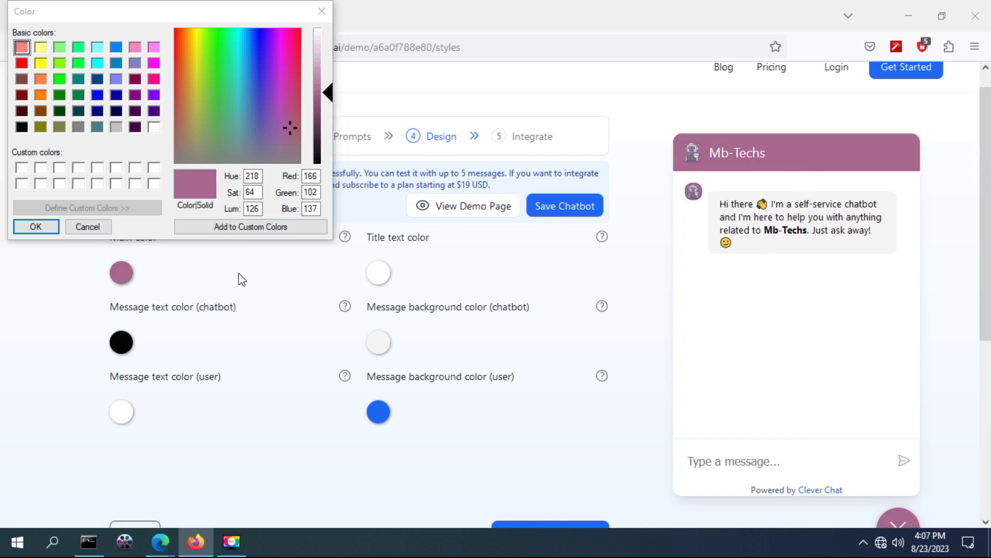
left_click(321, 11)
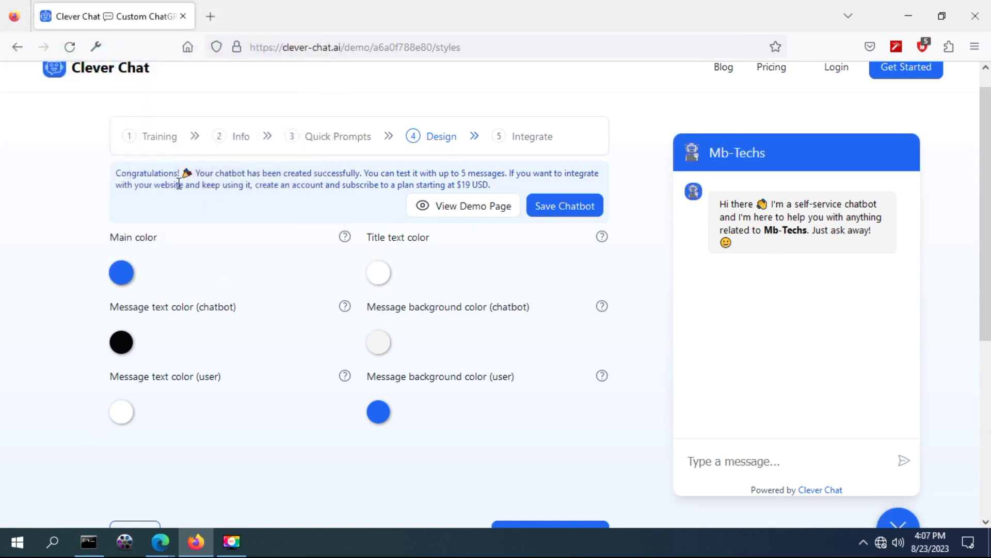
left_click(121, 275)
left_click(286, 94)
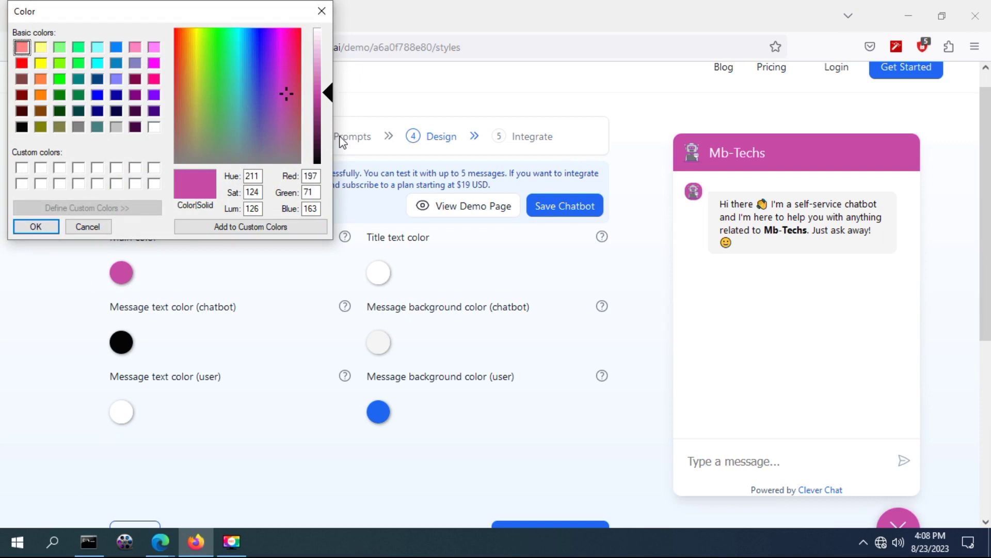
left_click(38, 229)
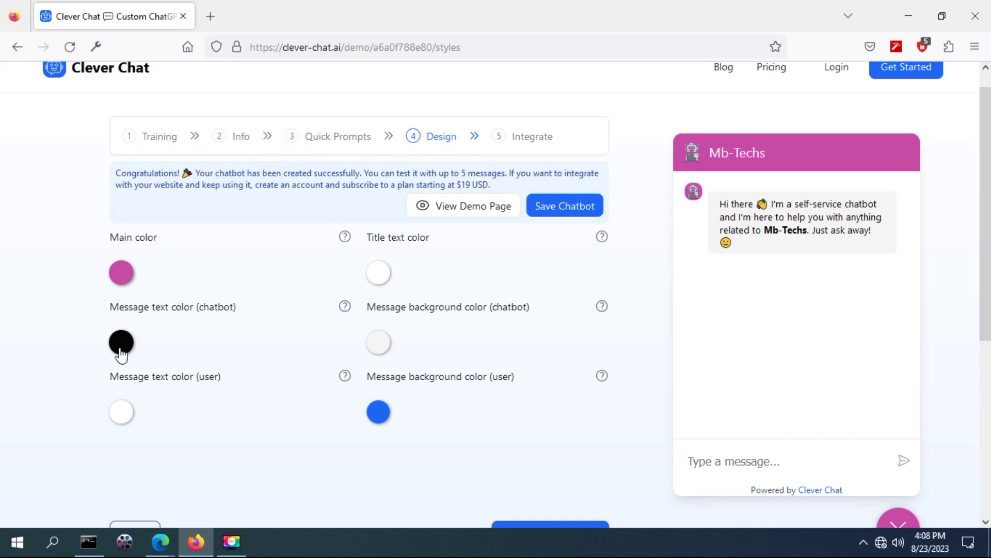
scroll(308, 341, "down", 3)
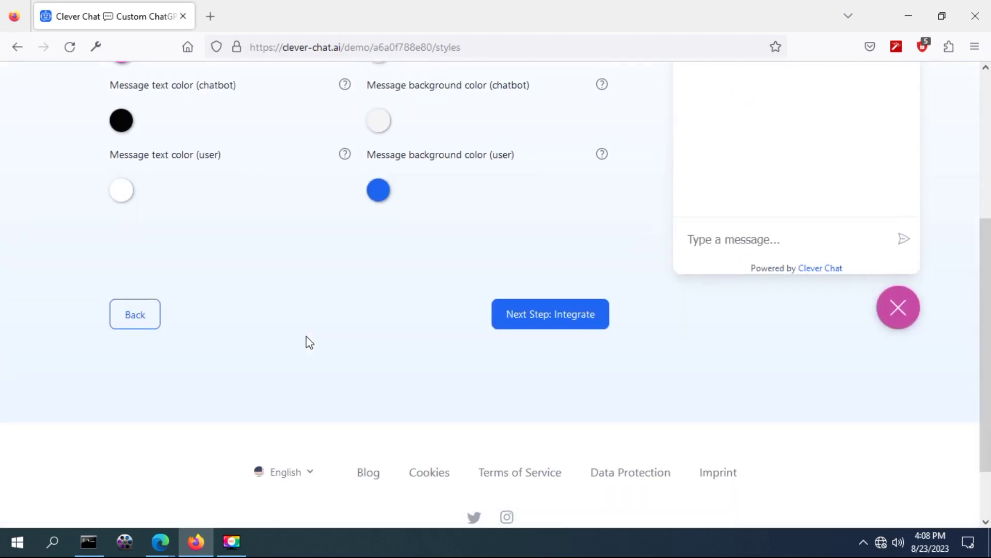
left_click(553, 315)
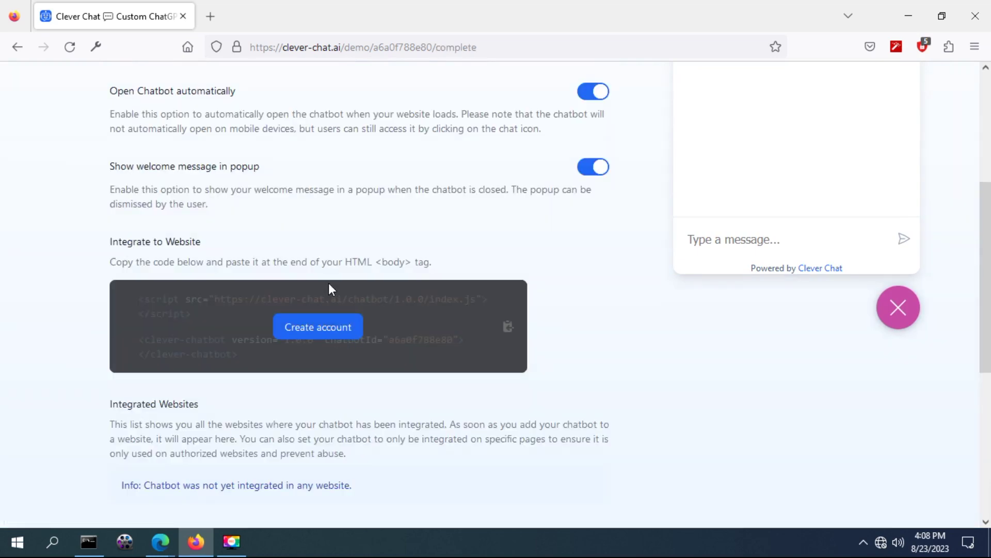
scroll(328, 283, "up", 3)
scroll(284, 295, "down", 3)
Step: Register a free account, accepting the terms and tips emails, and save the login
left_click(325, 328)
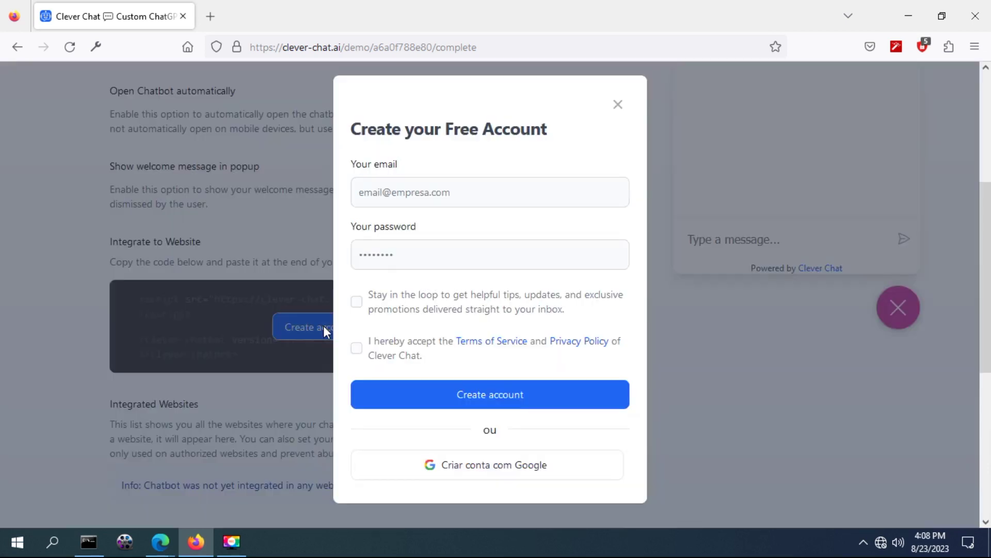
left_click(458, 192)
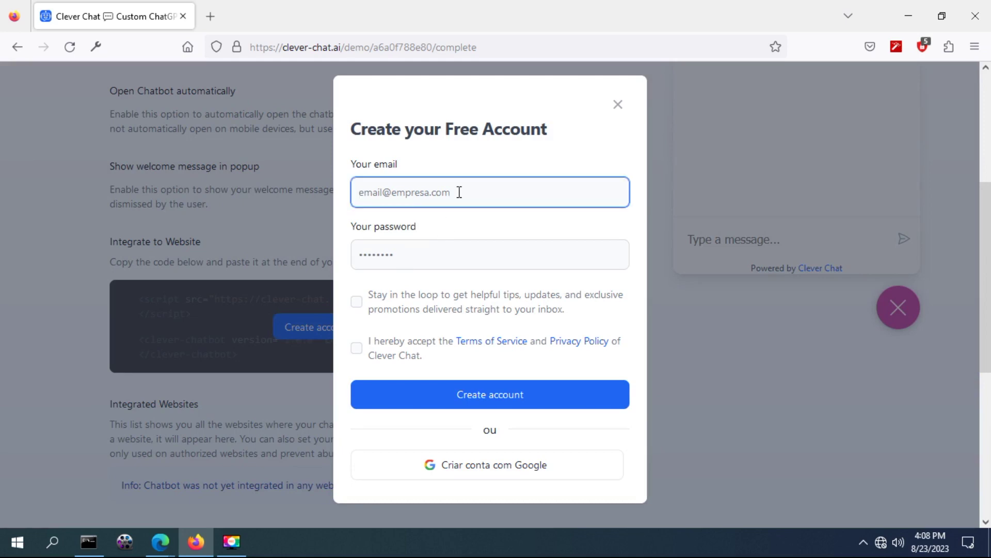
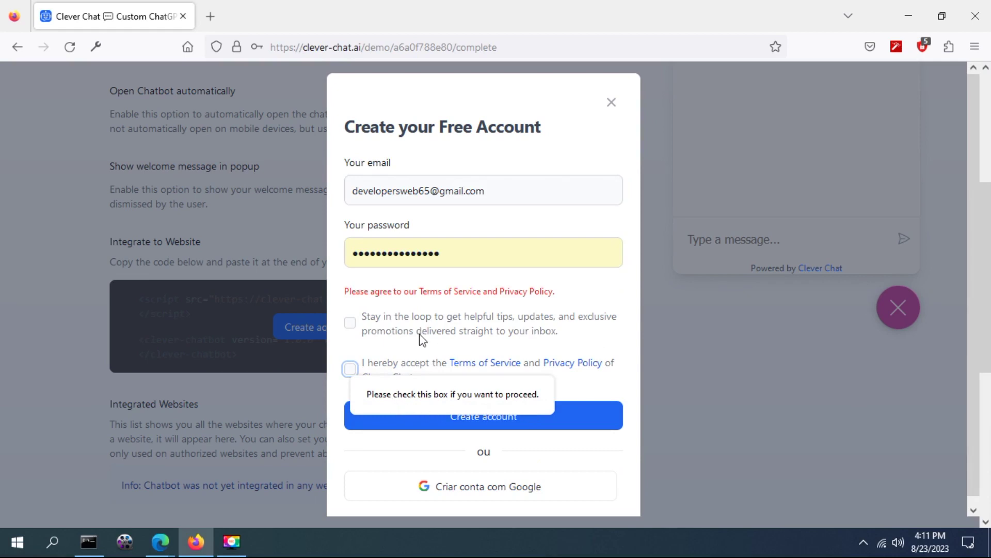
left_click(350, 370)
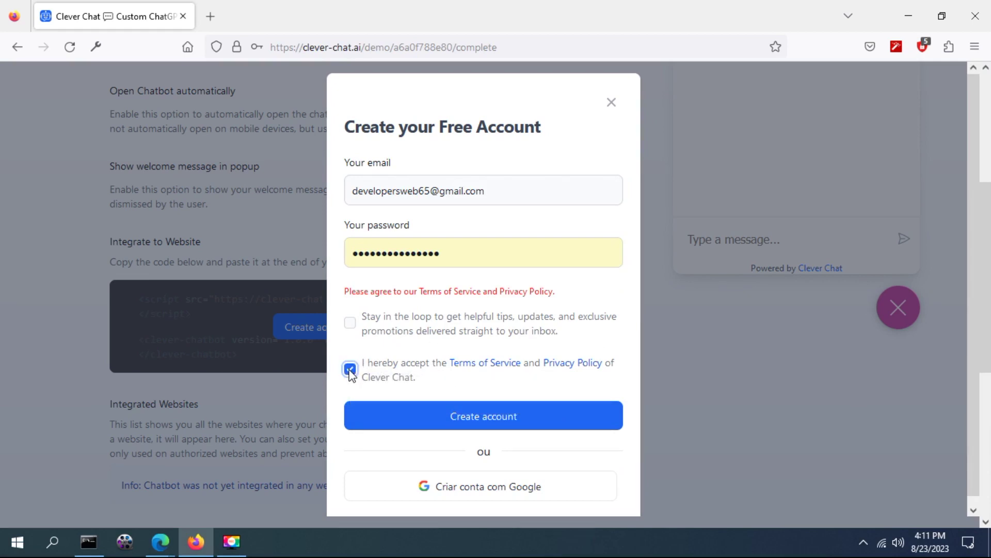
left_click(350, 323)
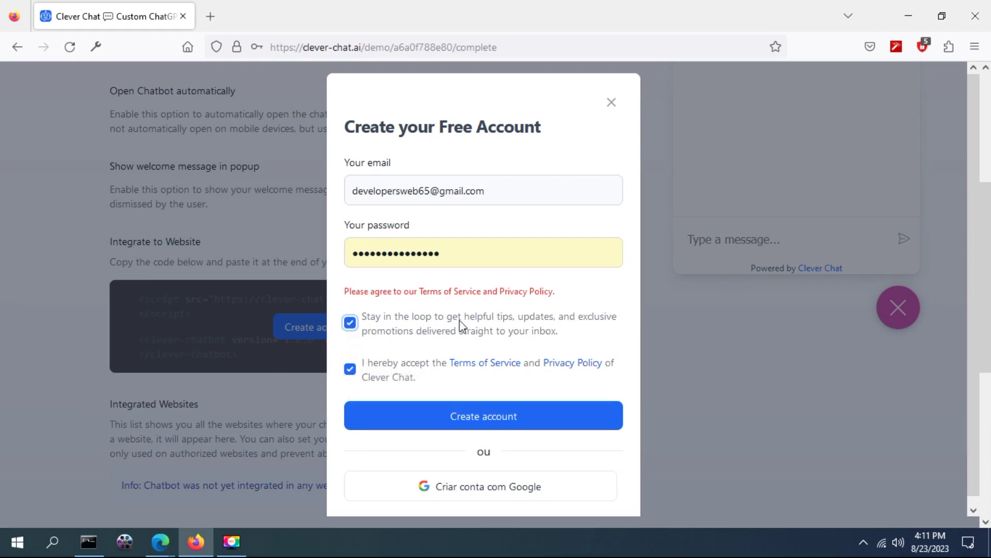
left_click(504, 419)
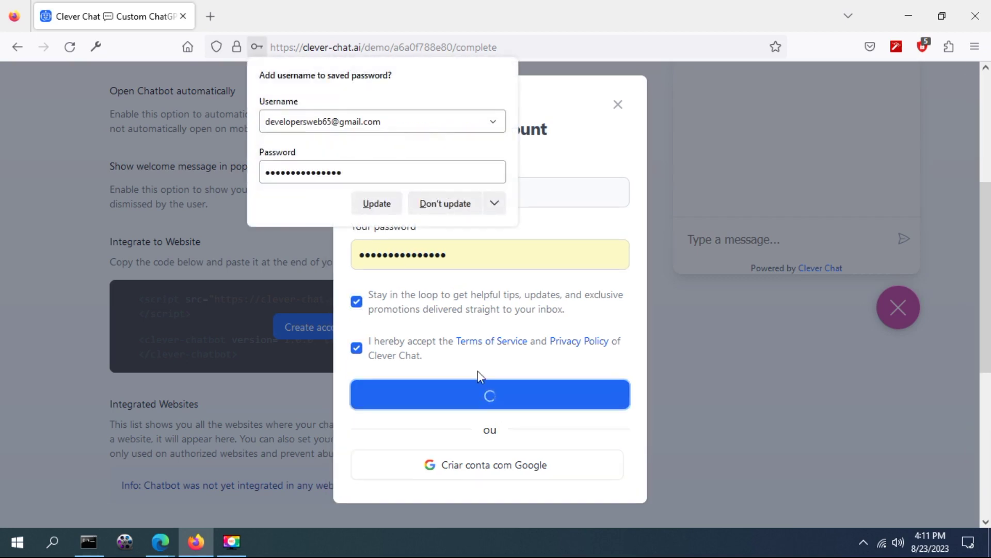
left_click(377, 204)
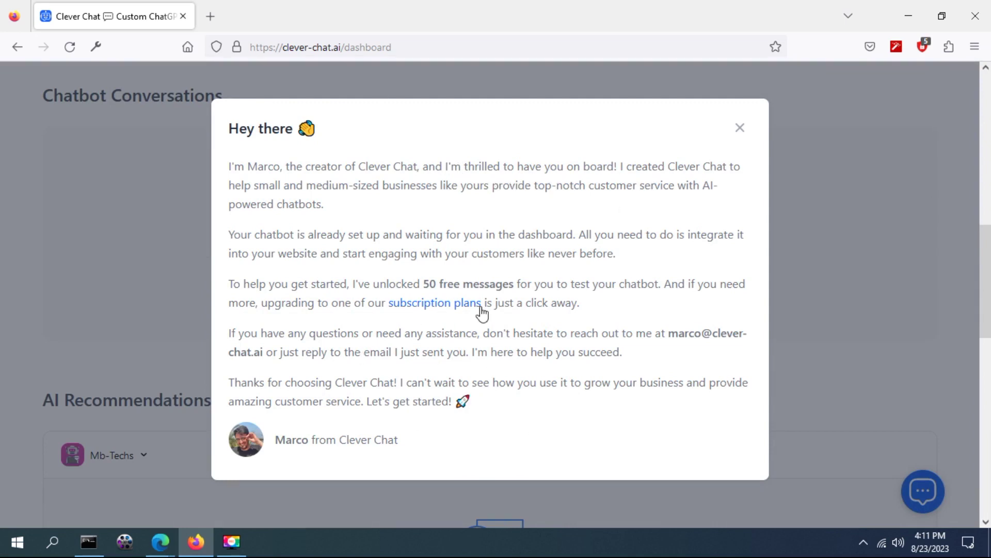
scroll(449, 334, "down", 2)
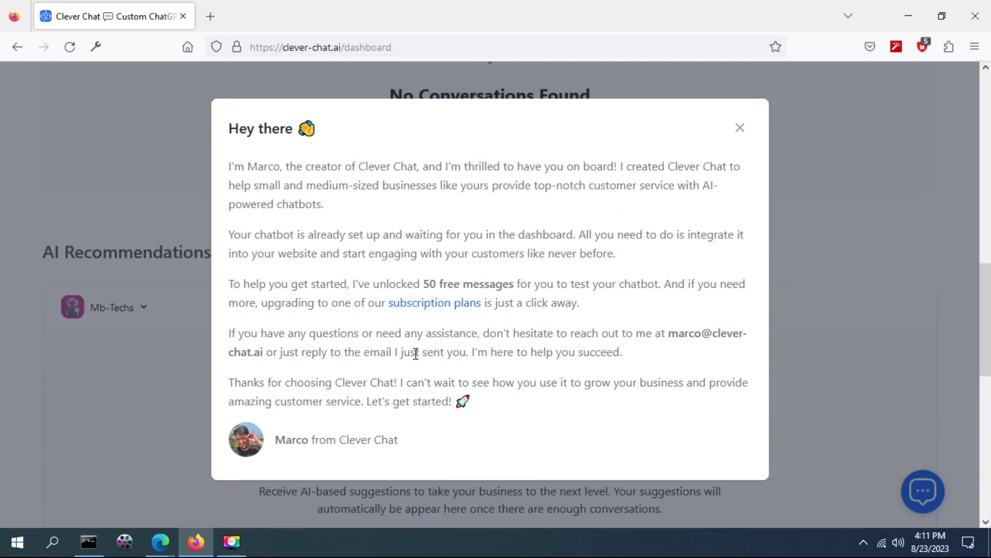
Step: Dismiss the welcome note, open the Mb-Techs chatbot and copy its embed code
left_click(740, 127)
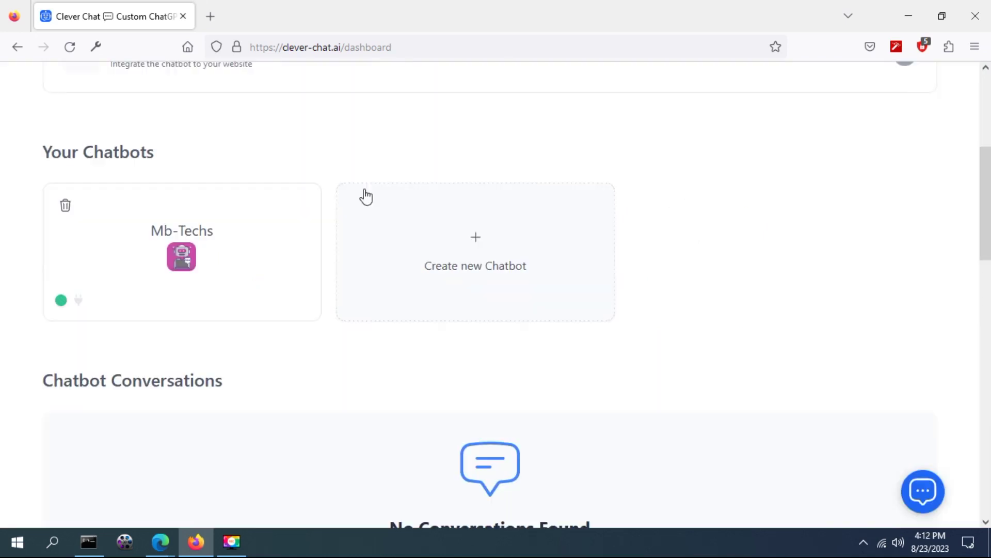
left_click(144, 260)
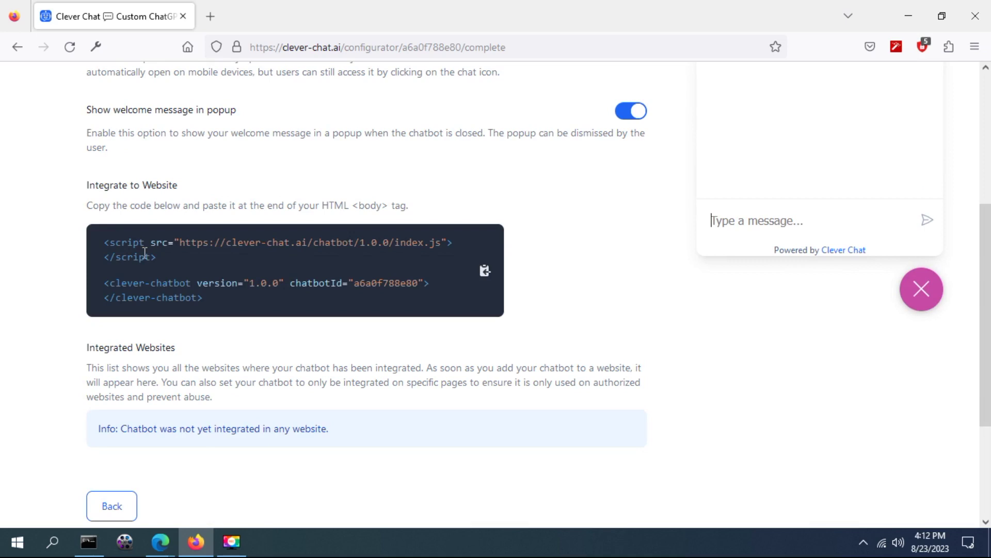
scroll(704, 220, "up", 2)
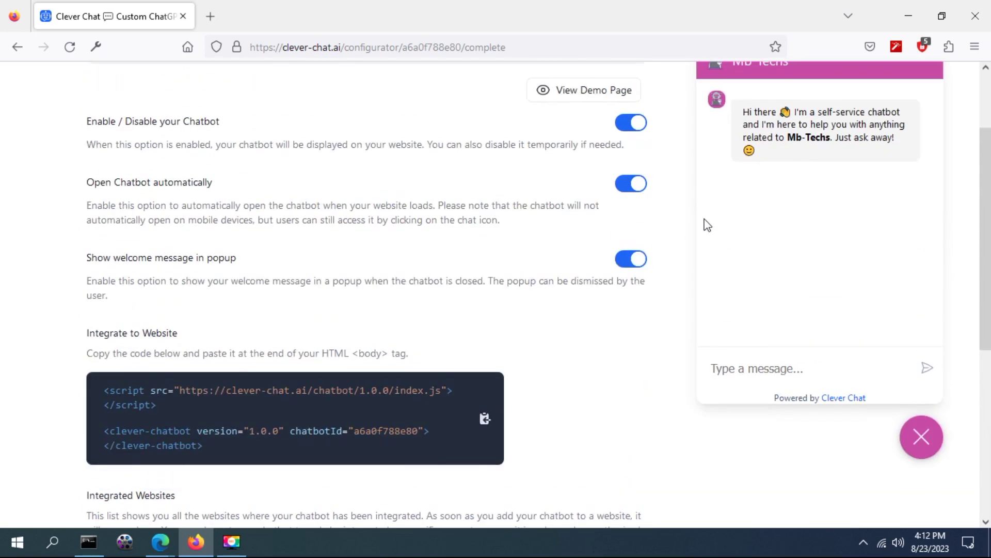
scroll(659, 239, "down", 2)
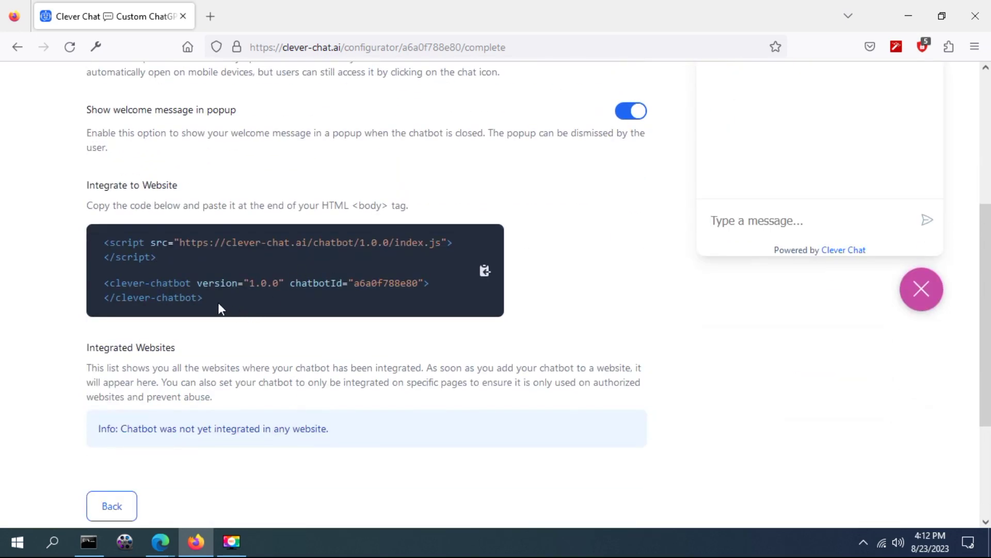
left_click_drag(194, 298, 139, 283)
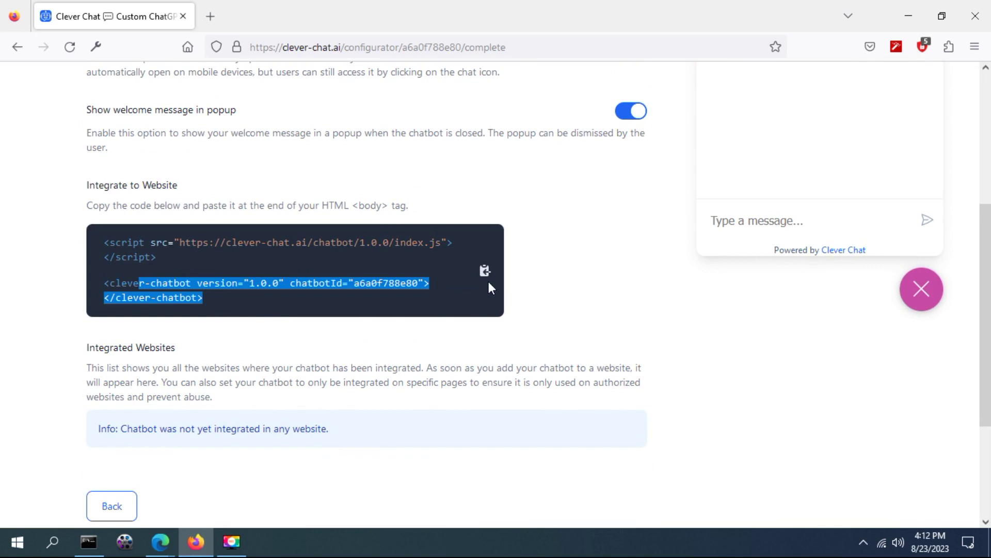
left_click(485, 271)
scroll(237, 404, "down", 2)
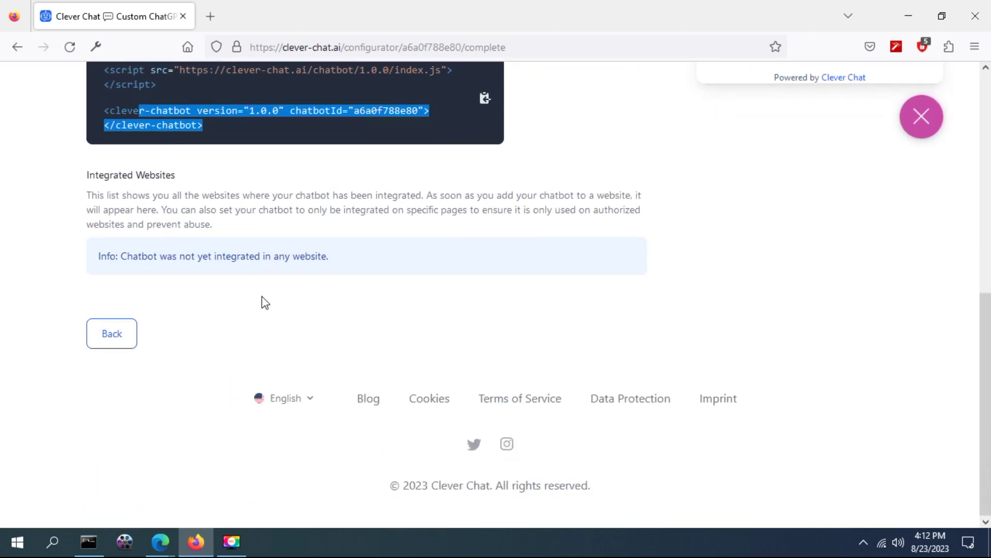
scroll(262, 302, "up", 2)
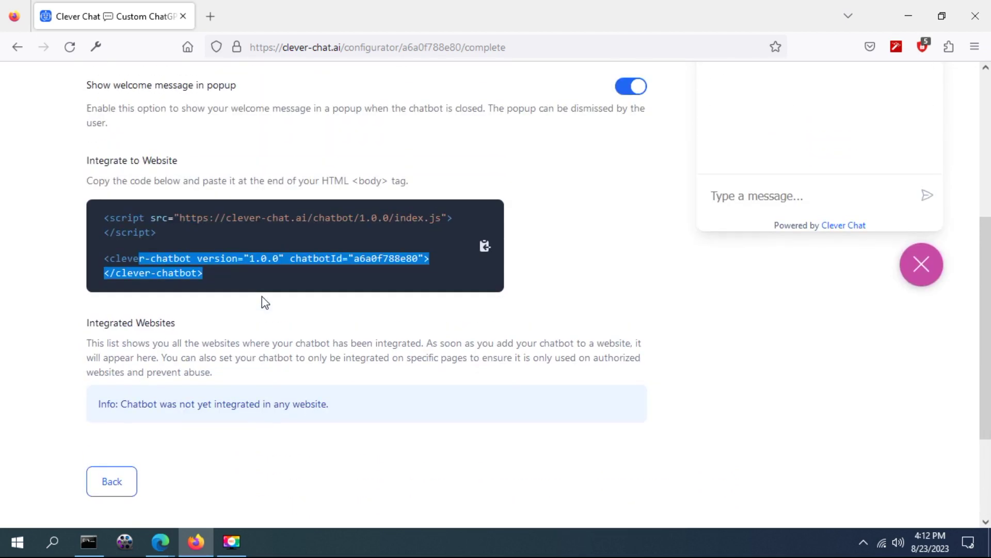
left_click(563, 318)
scroll(730, 301, "up", 3)
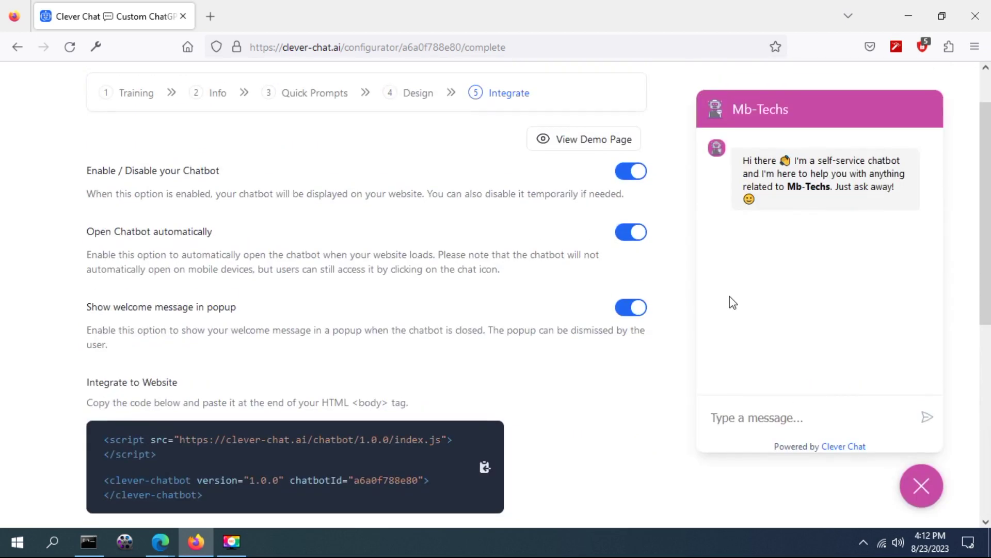
left_click(785, 419)
scroll(538, 401, "down", 3)
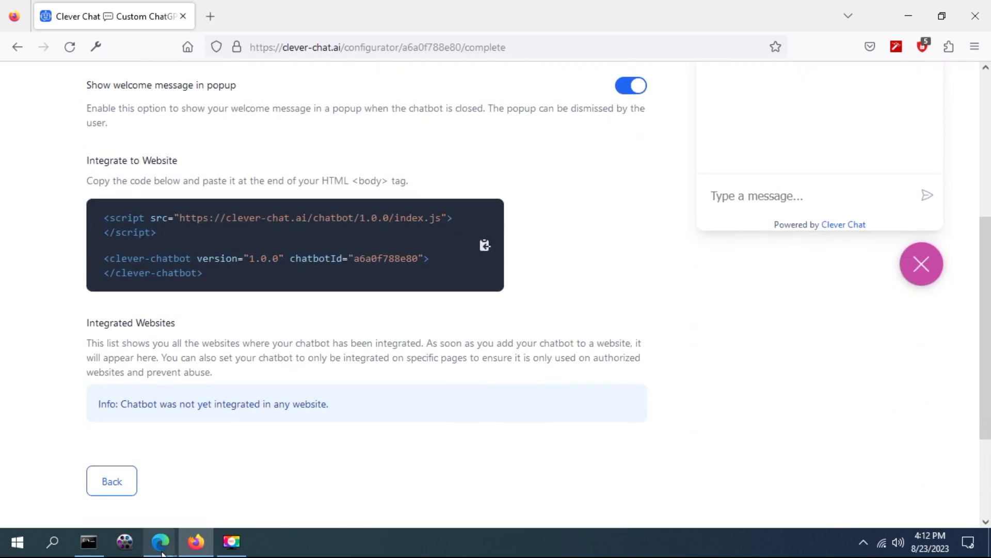
mouse_move(159, 541)
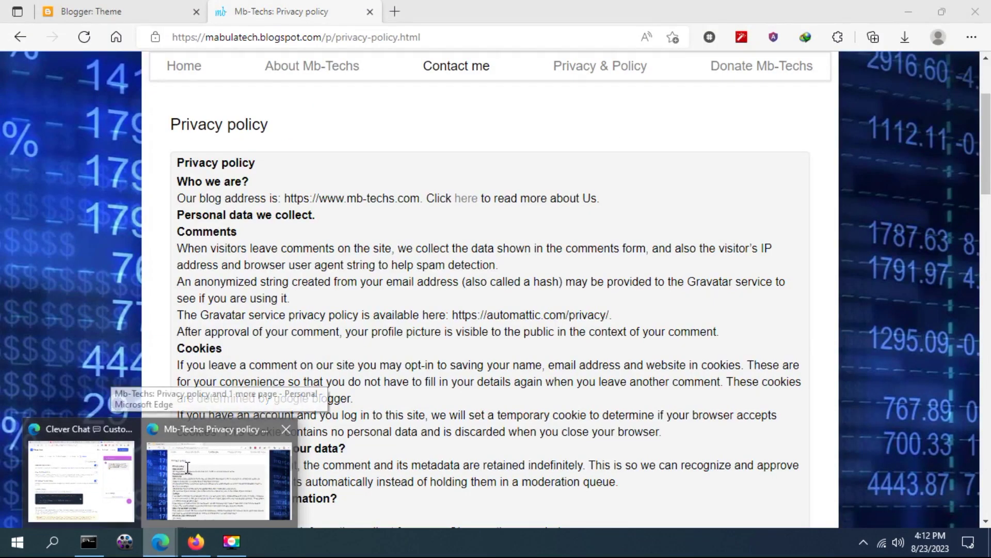
Step: Return to Blogger's Theme page and choose Edit HTML from Customise
left_click(146, 469)
left_click(104, 9)
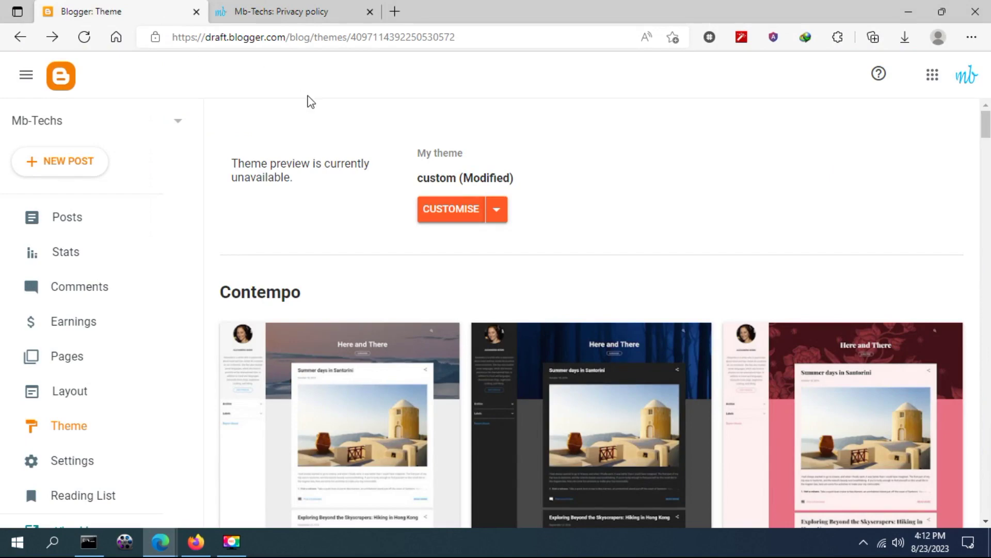
left_click(334, 11)
scroll(412, 187, "up", 2)
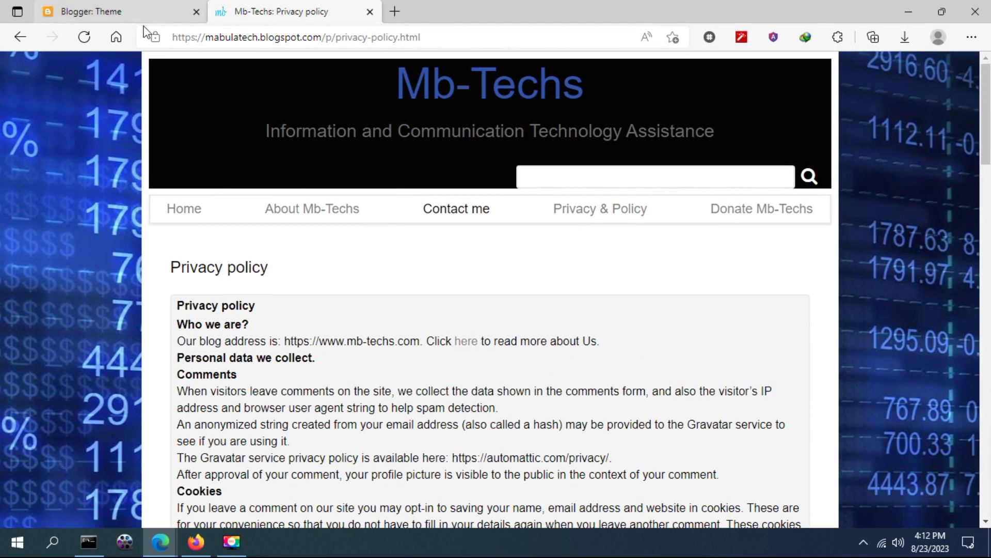
left_click(122, 15)
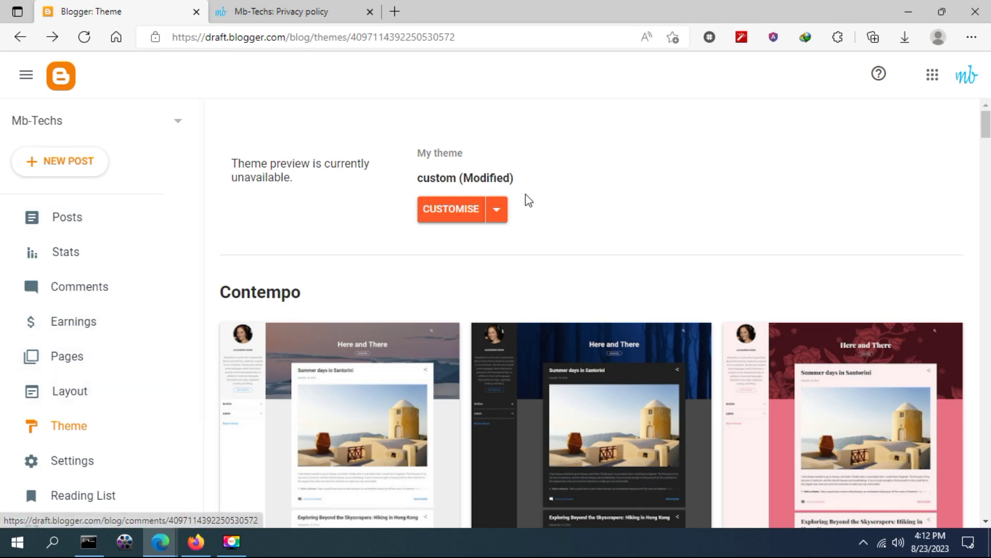
left_click(497, 214)
left_click(337, 339)
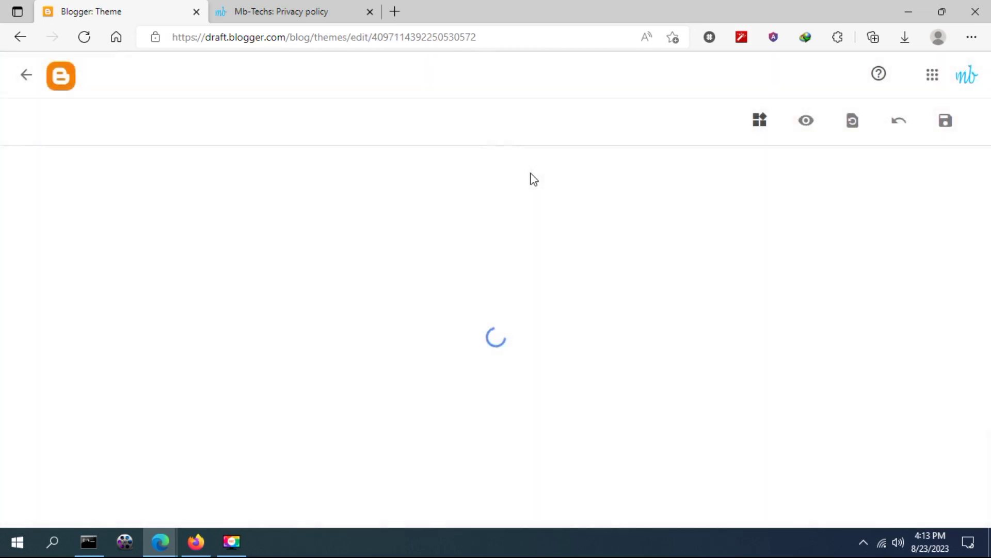
scroll(133, 194, "down", 7)
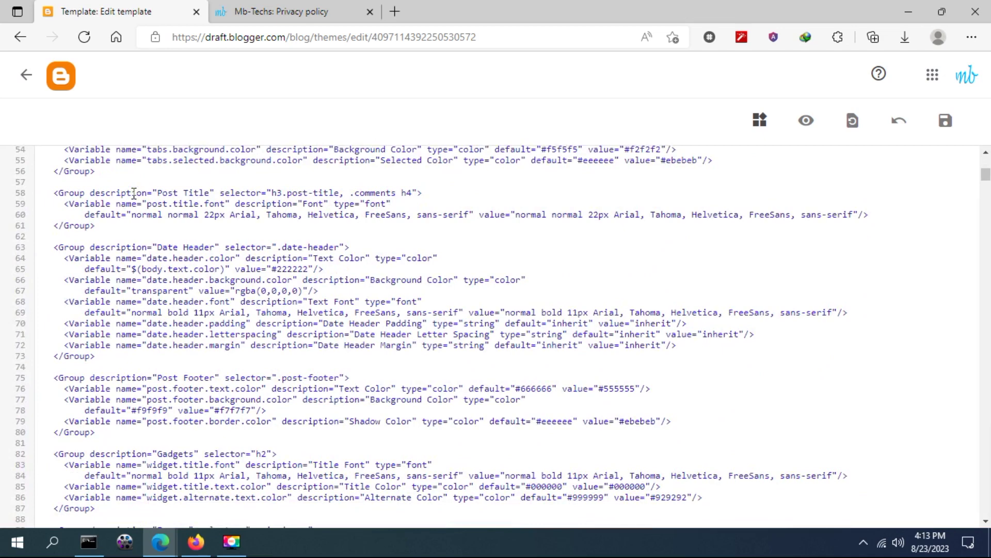
Step: Find the closing </body> tag in the theme code
key("ctrl+f")
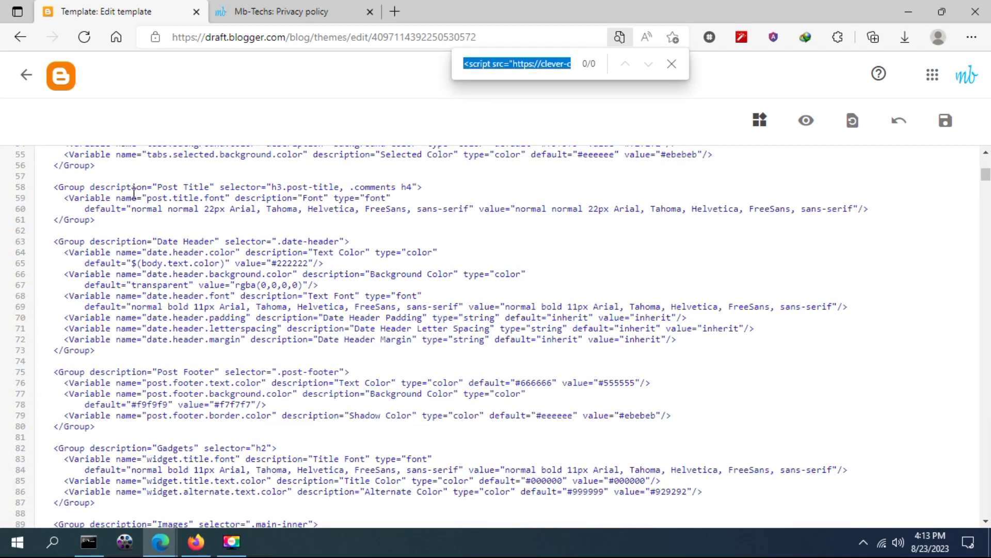
left_click(134, 188)
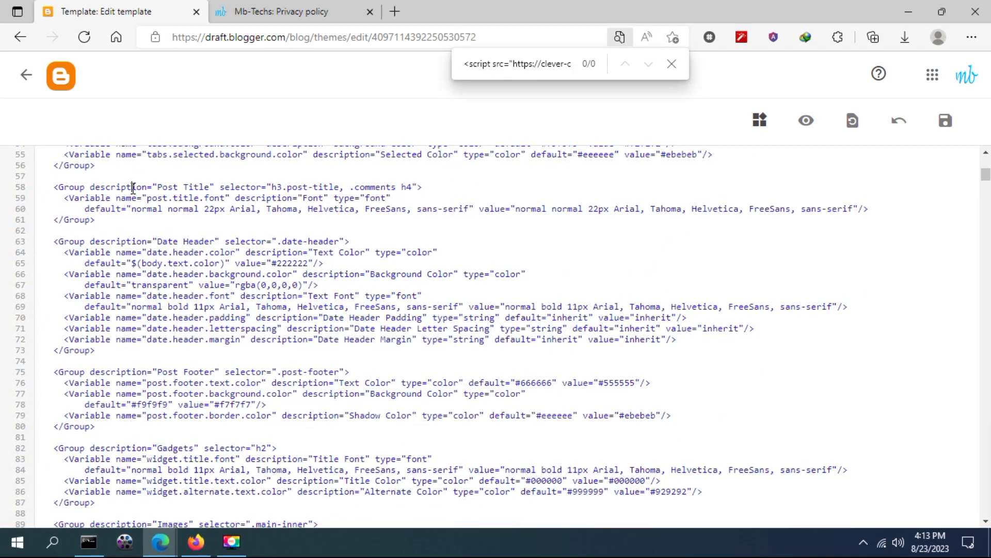
key("ctrl+f")
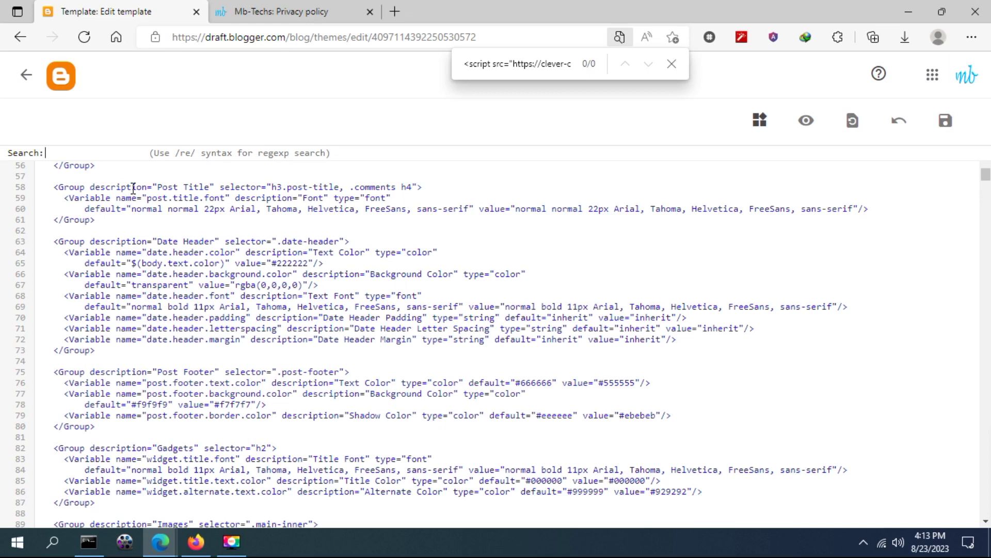
type("/")
type("bo")
type("by")
key("BackSpace")
key("BackSpace")
type("dy>")
key("Return")
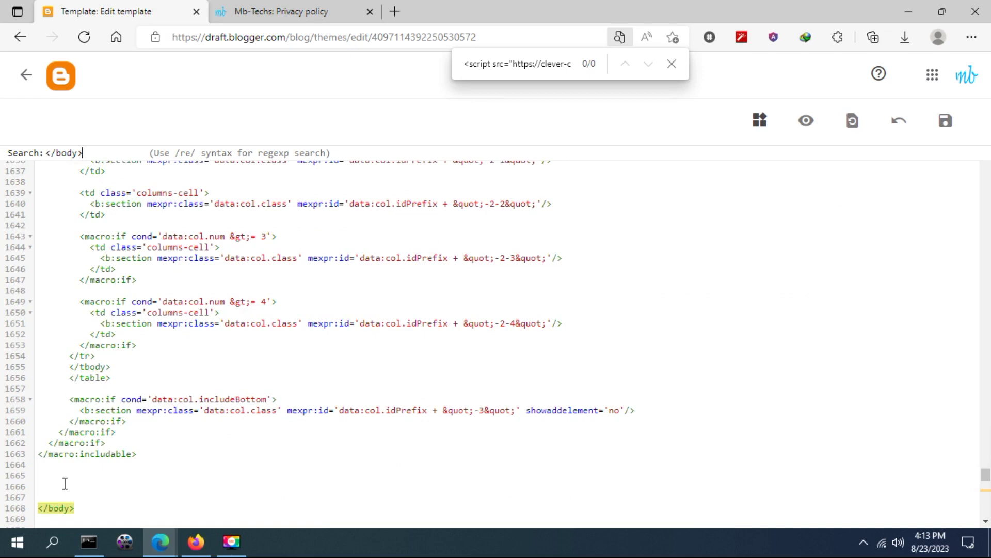
Step: Paste the Clever Chat embed code just above </body>
left_click(64, 483)
right_click(65, 483)
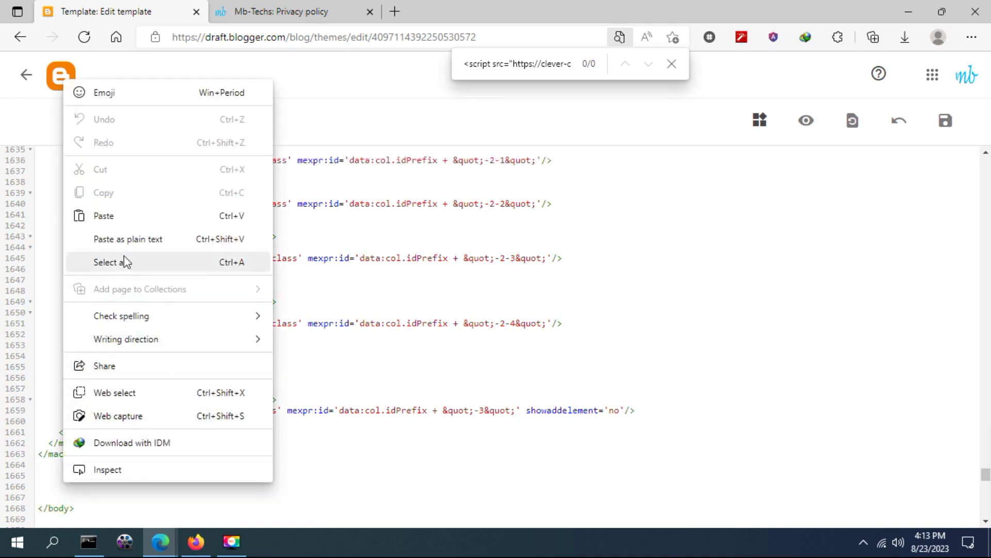
left_click(129, 216)
scroll(182, 402, "down", 2)
scroll(182, 402, "down", 3)
left_click(671, 64)
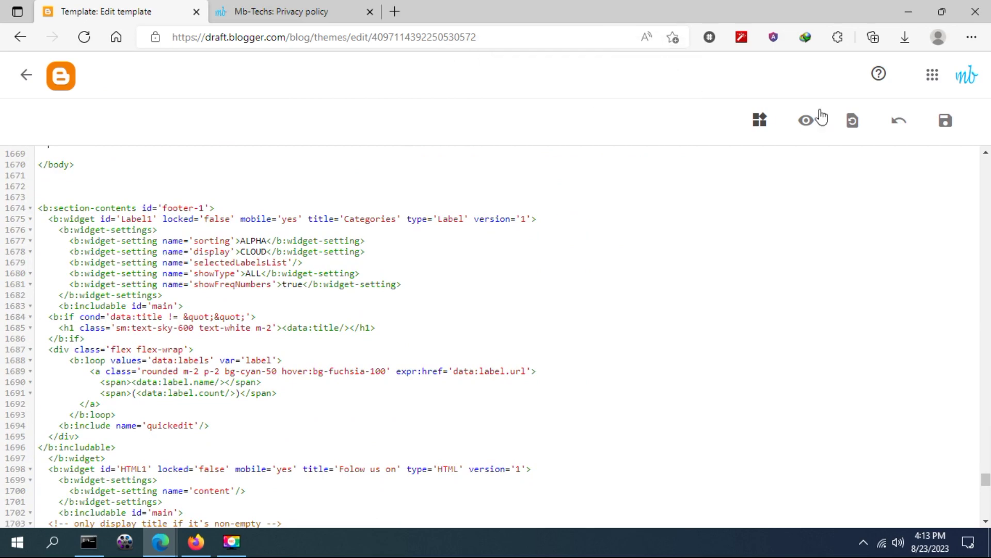
Step: Fix the parse error by quoting the chatbot version '1.0.0', save the theme, and return to the blog
left_click(945, 124)
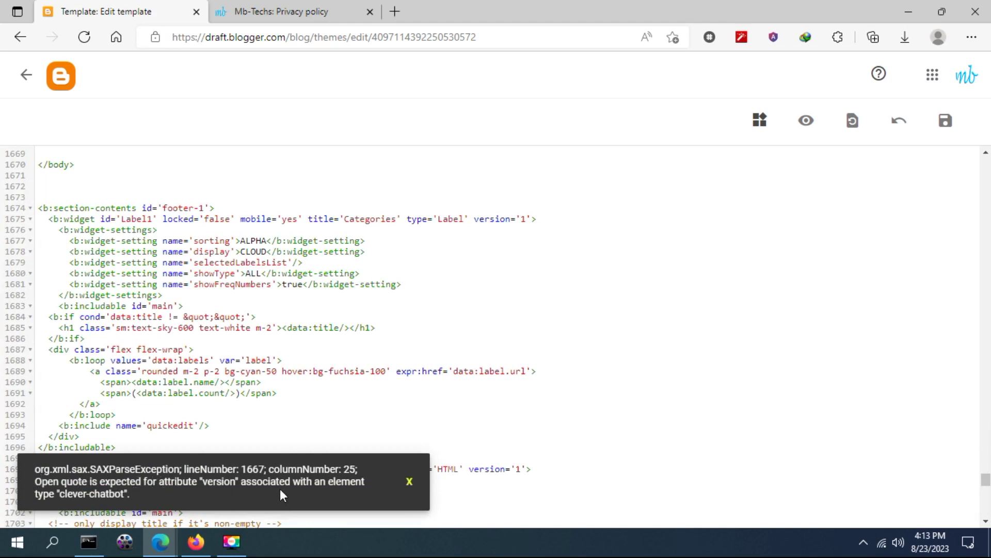
left_click(410, 483)
scroll(256, 450, "down", 3)
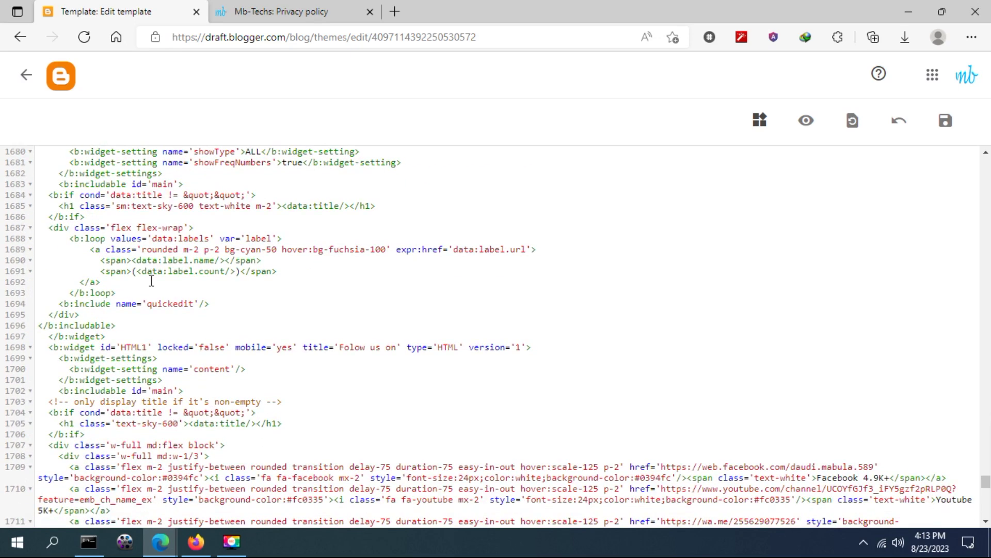
scroll(151, 280, "up", 5)
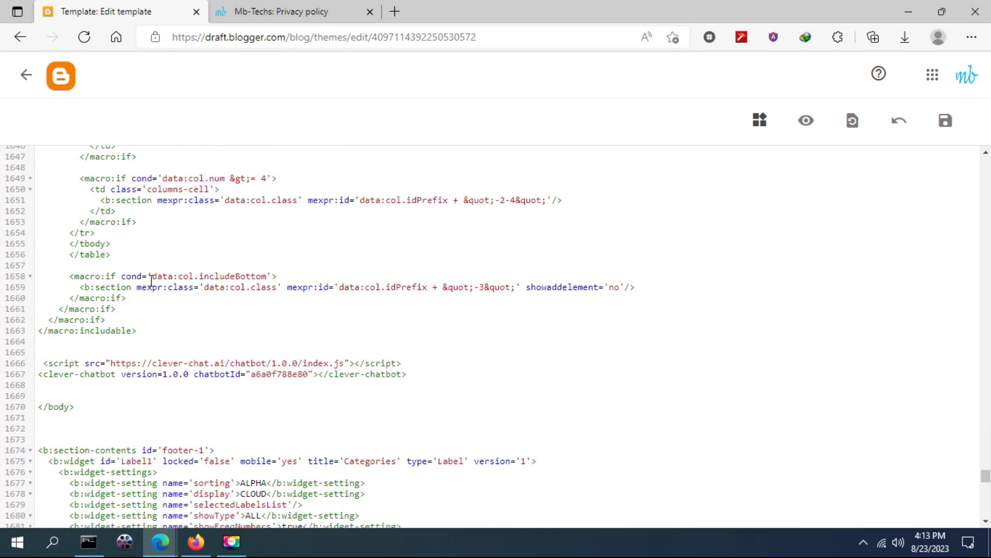
left_click(163, 375)
type("'")
left_click(194, 375)
type("'")
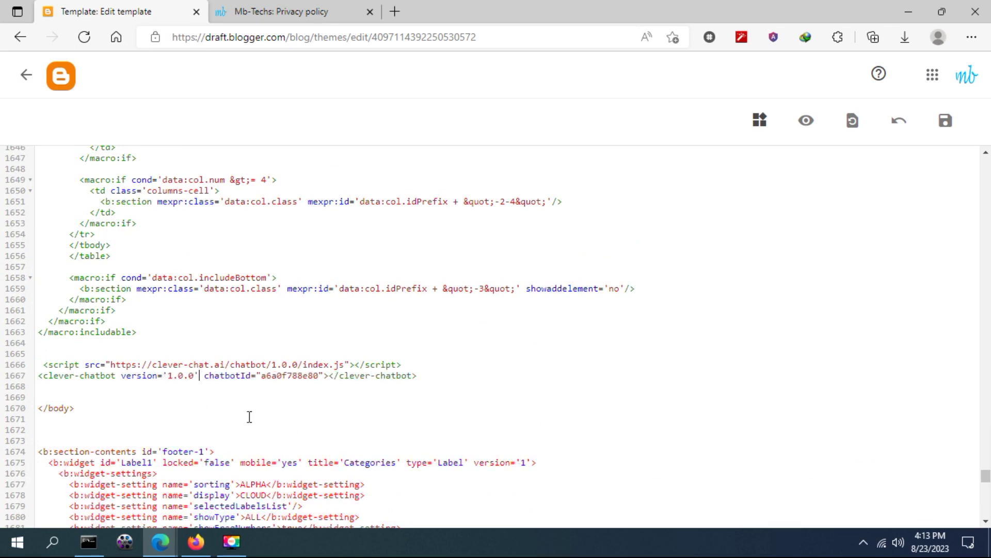
left_click(945, 124)
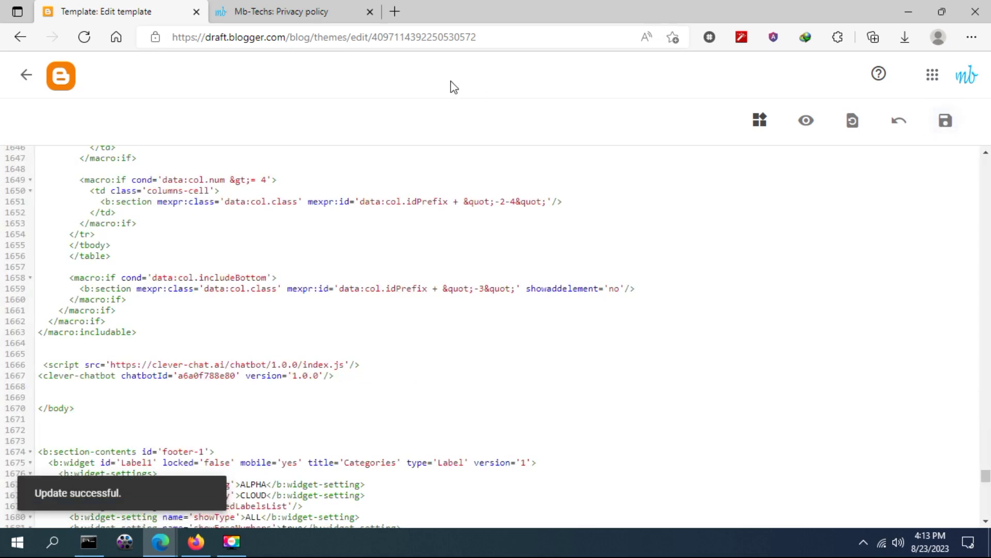
left_click(261, 11)
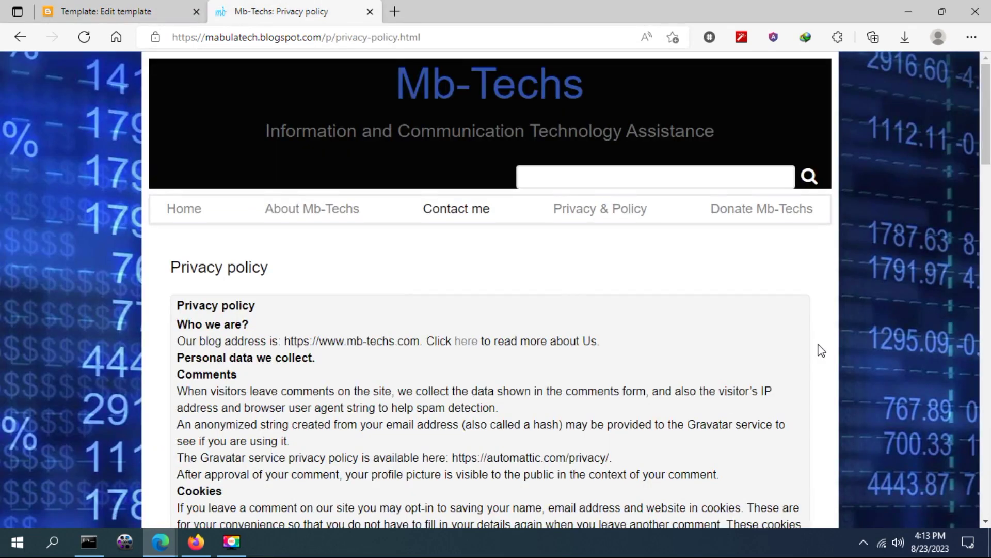
scroll(819, 346, "down", 15)
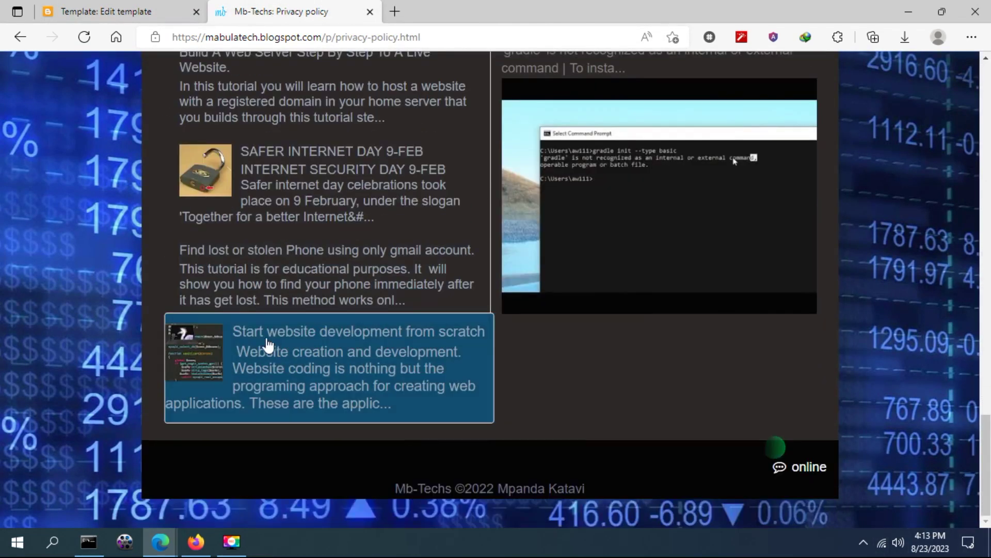
scroll(261, 330, "up", 10)
scroll(262, 329, "up", 5)
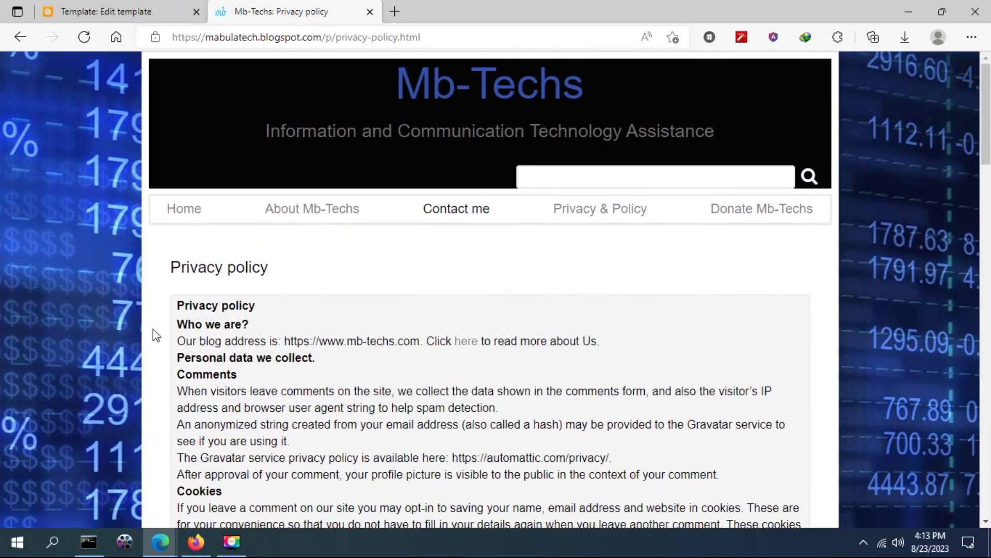
Step: Reload the blog's Privacy policy page so the Mb-Techs chatbot loads
left_click(91, 38)
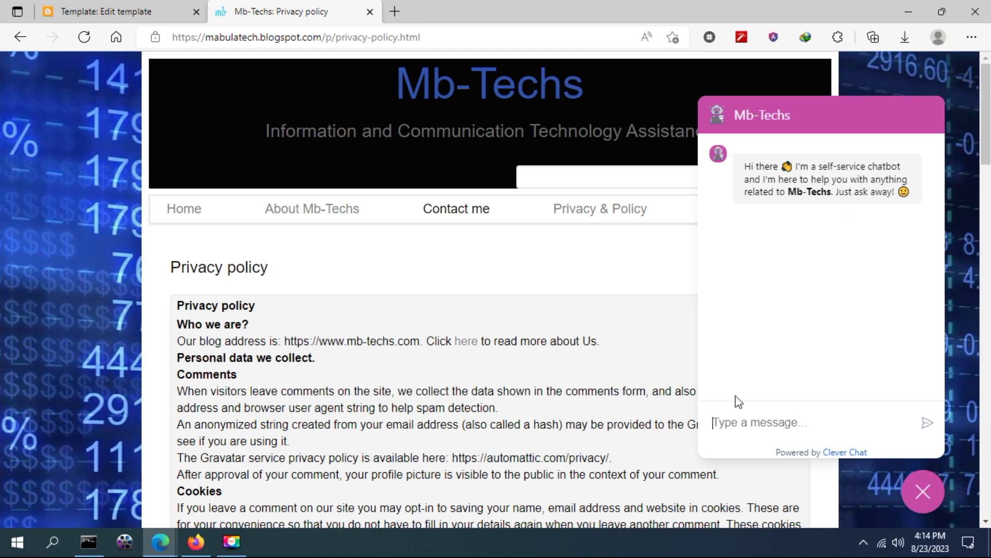
type("hello")
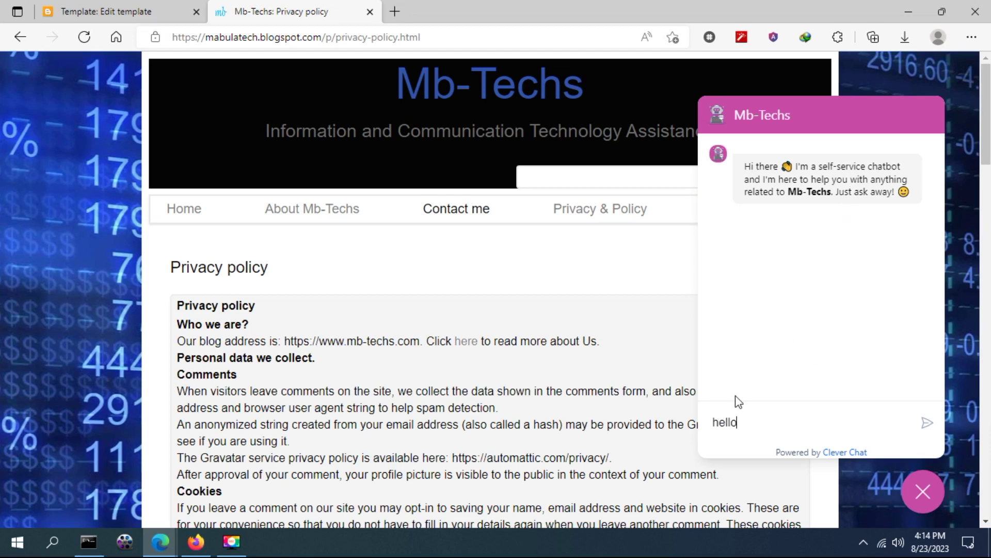